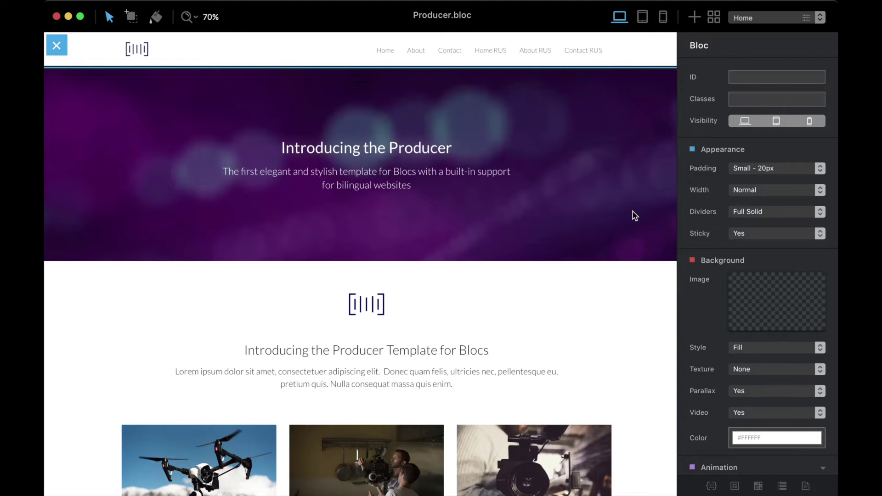
Step: On the Home page, set the navbar link list's Data Source to None, detaching it from Primary Menu
click(762, 21)
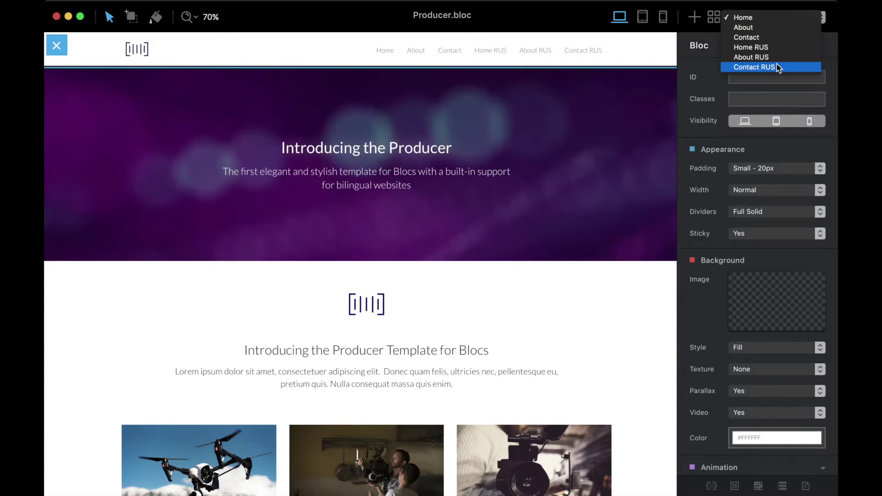
click(600, 48)
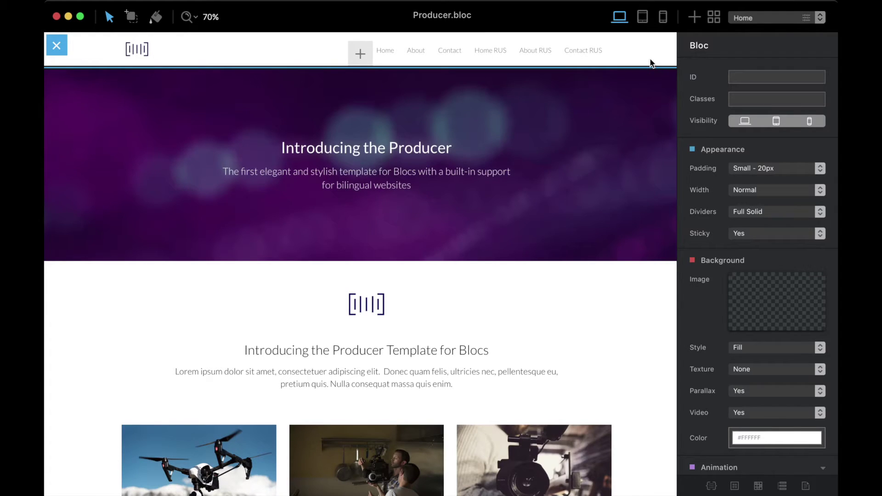
click(556, 59)
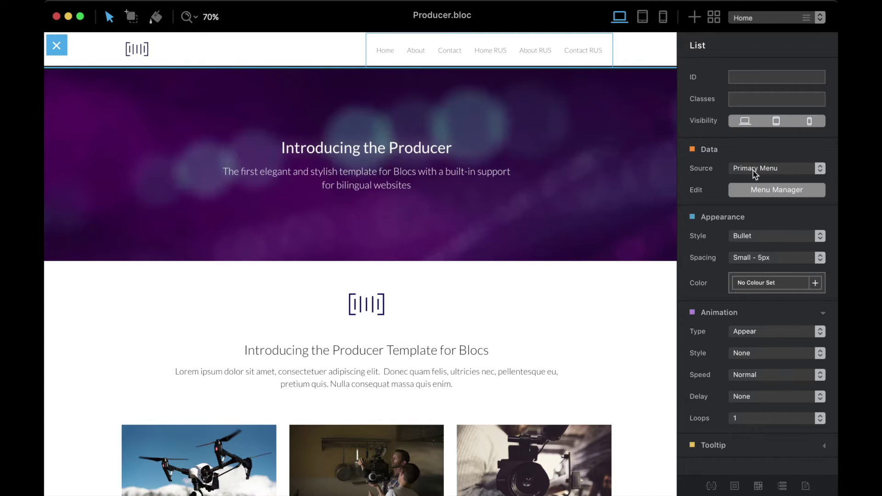
click(785, 168)
click(791, 158)
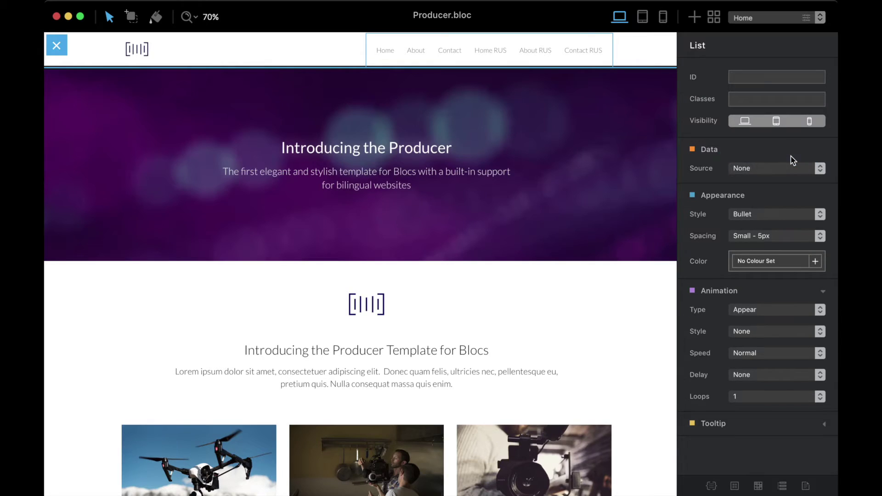
Step: Delete the About RUS and Contact RUS links from the navbar
click(640, 51)
click(590, 50)
click(528, 51)
click(492, 50)
right_click(550, 54)
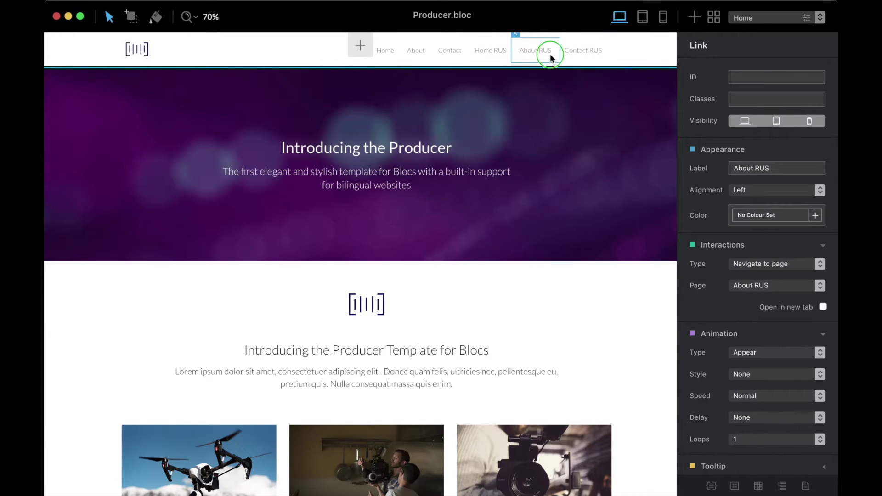
click(593, 145)
click(591, 53)
right_click(592, 54)
click(626, 147)
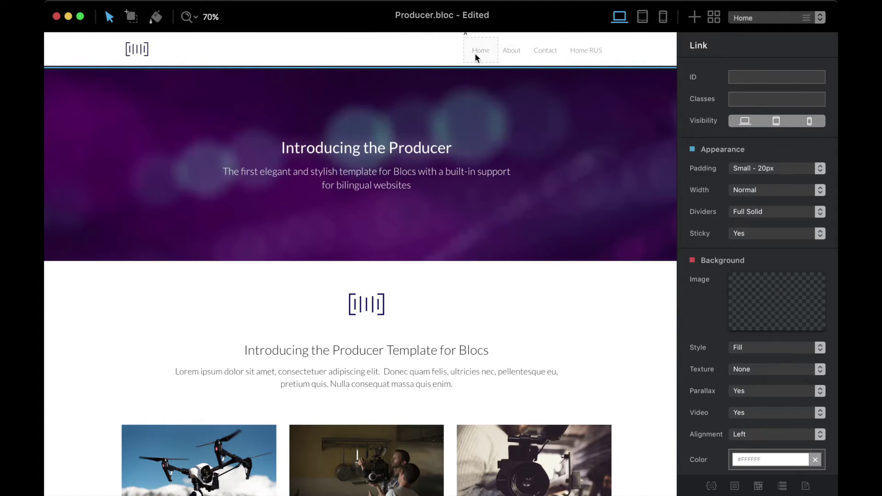
Step: Relabel the Home RUS link 'Eng / Рус' and set its interaction type to Open DropDown
click(586, 51)
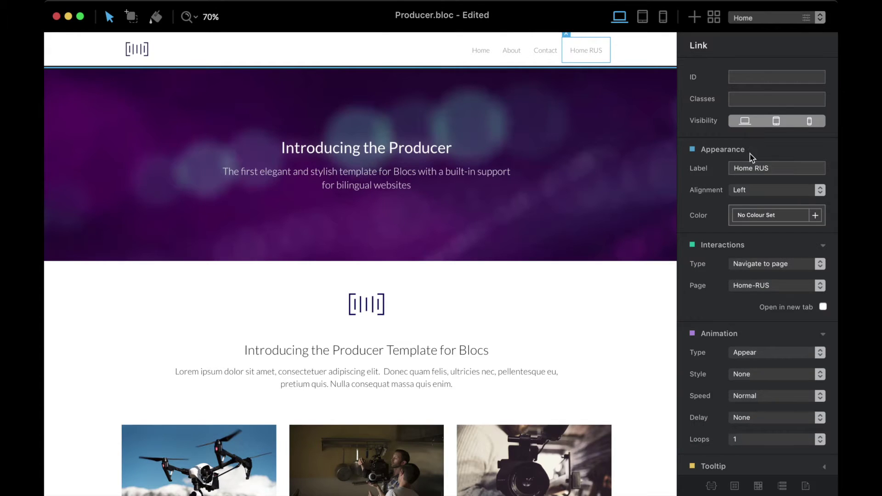
drag(777, 168, 702, 169)
text(Ен)
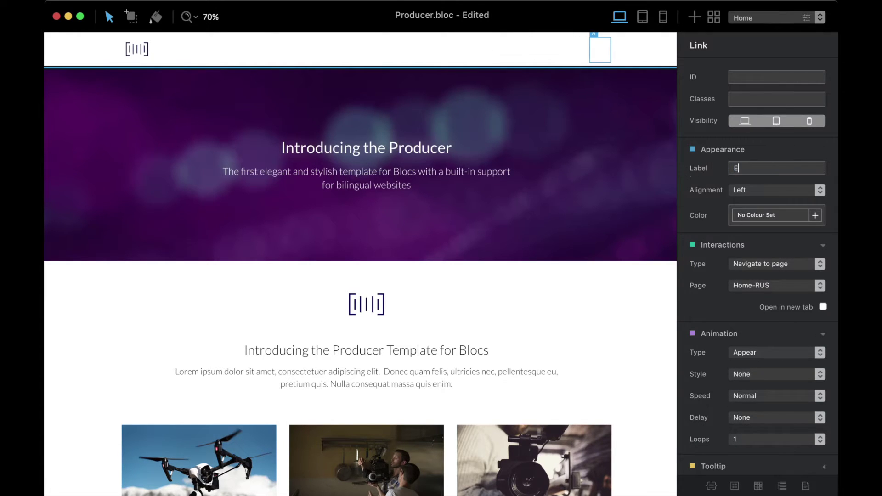
key(BackSpace)
key(BackSpace)
text(Eng)
key(BackSpace)
key(BackSpace)
key(BackSpace)
text(Eng /)
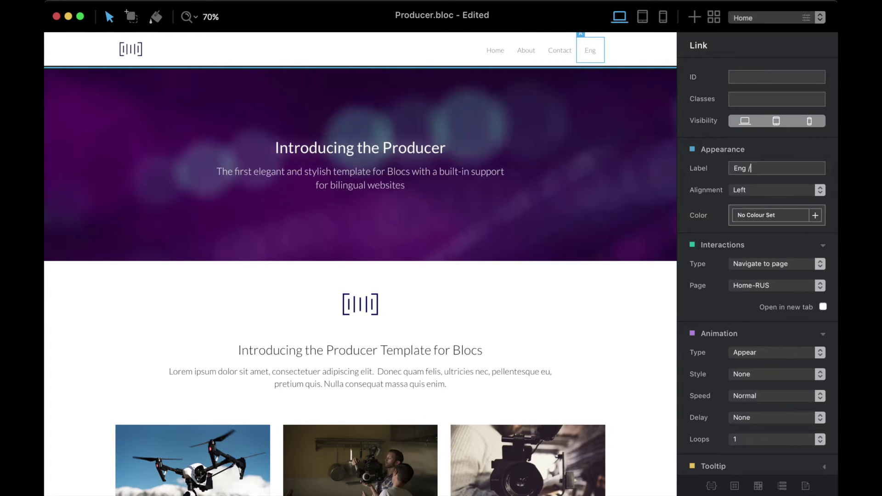
text( Рус)
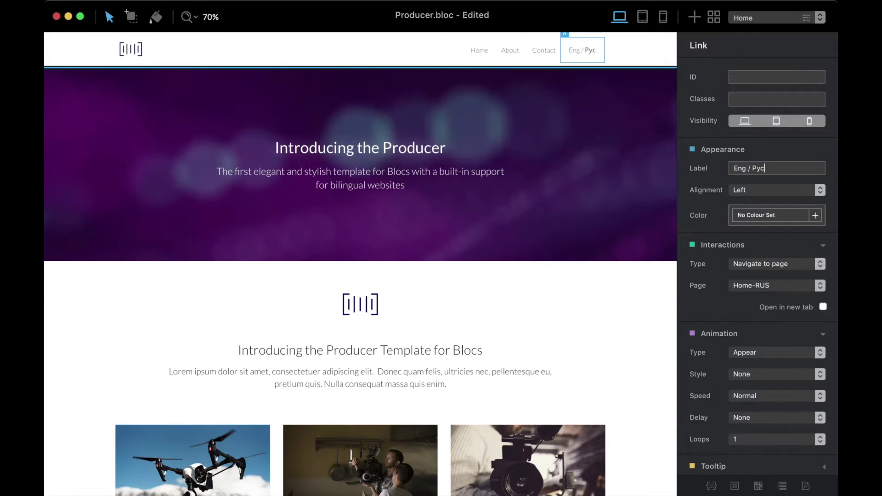
click(753, 262)
click(766, 281)
Step: Relabel dropdown Options 1 as 'English' and Options 2 as 'Русский'
click(572, 74)
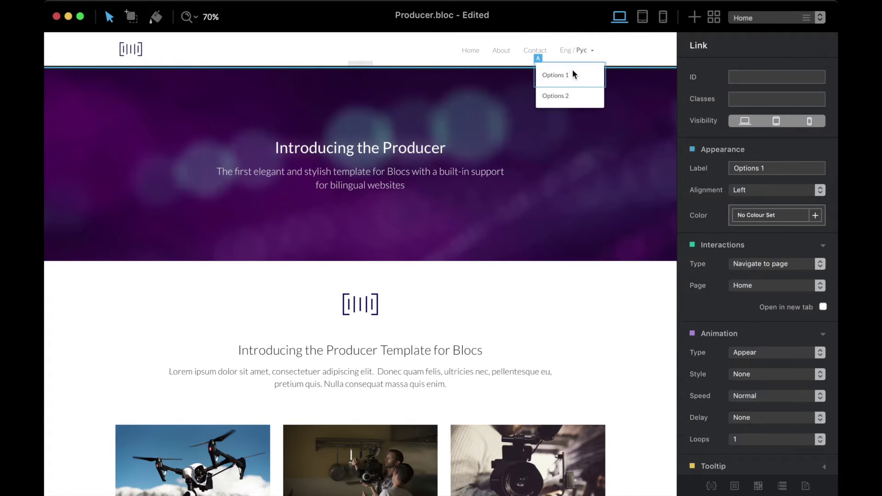
drag(781, 168, 687, 169)
text(Ен)
text(nglish)
click(569, 98)
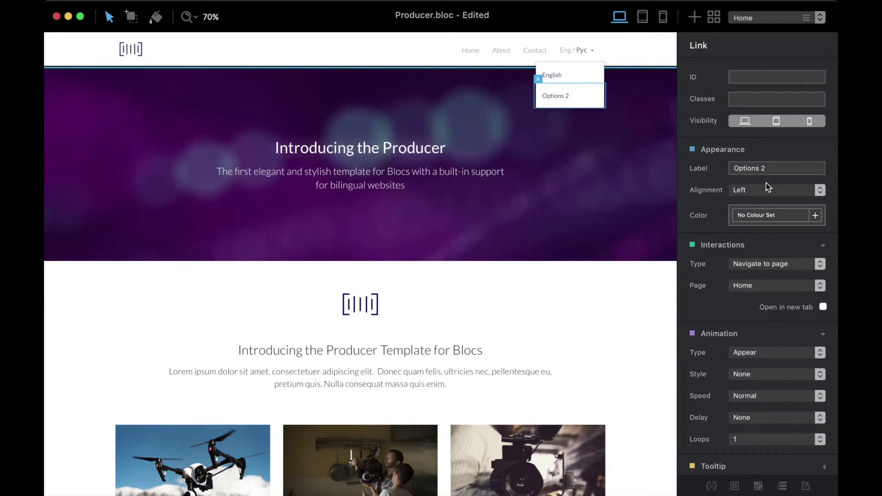
drag(769, 171, 648, 162)
text(Русский)
Step: Close the language dropdown and begin adding a class to the Home link
click(638, 46)
click(471, 51)
click(752, 101)
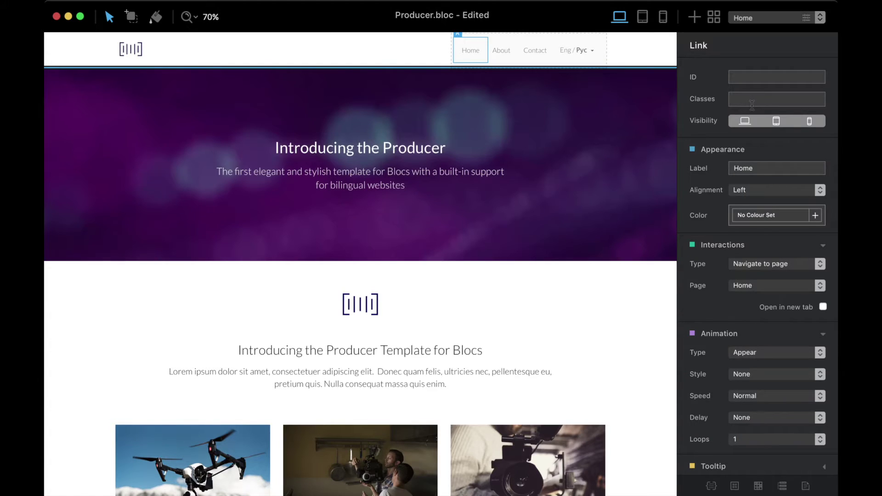
Step: Add the 'navigation' class to the Home, About and Contact links
text(navigation)
key(Return)
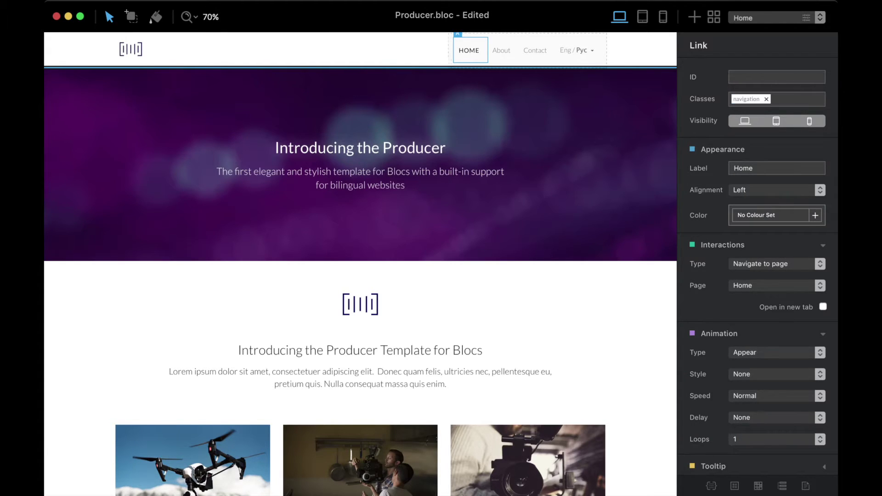
click(503, 50)
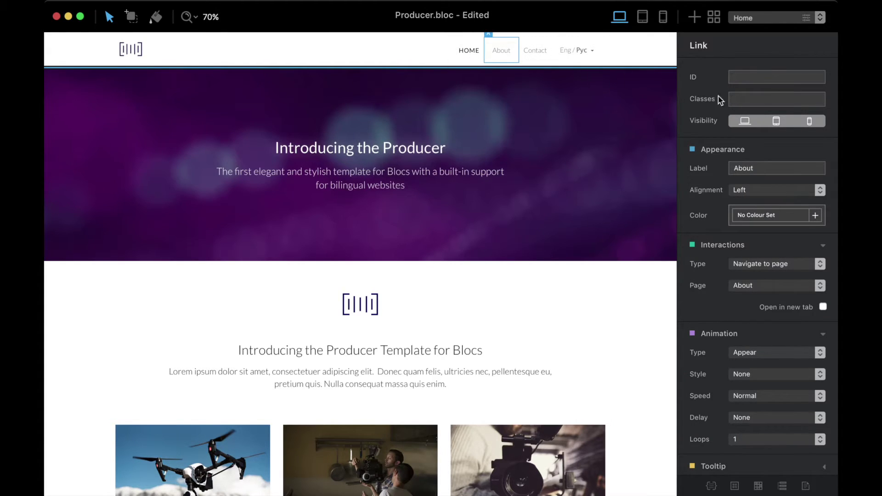
click(772, 105)
text(gation)
key(Return)
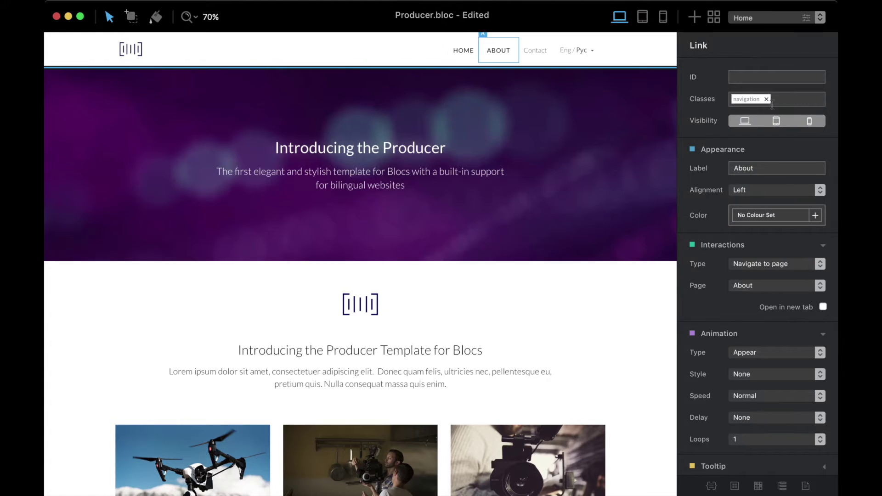
click(543, 45)
click(790, 104)
text(navigation)
key(Return)
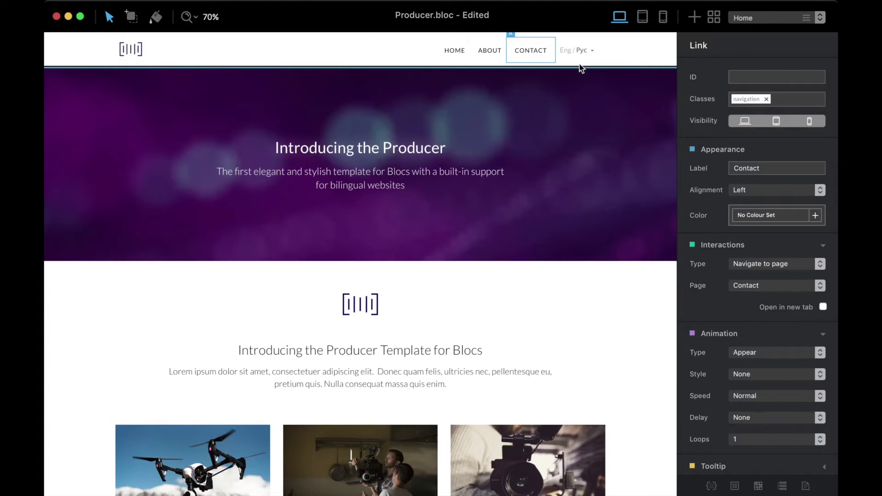
Step: Add the 'navigation' class to Eng / Рус and its English and Русский options
click(572, 51)
text(navigation)
key(Return)
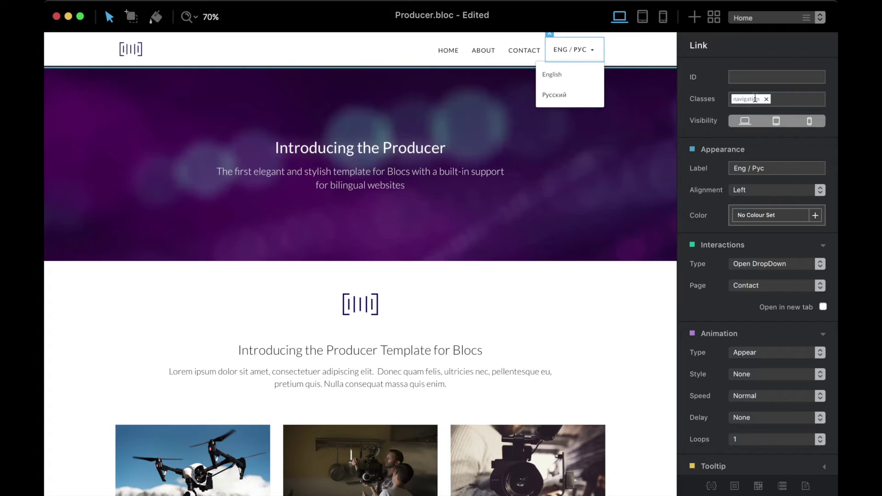
click(568, 74)
click(779, 105)
text(navigation)
key(Return)
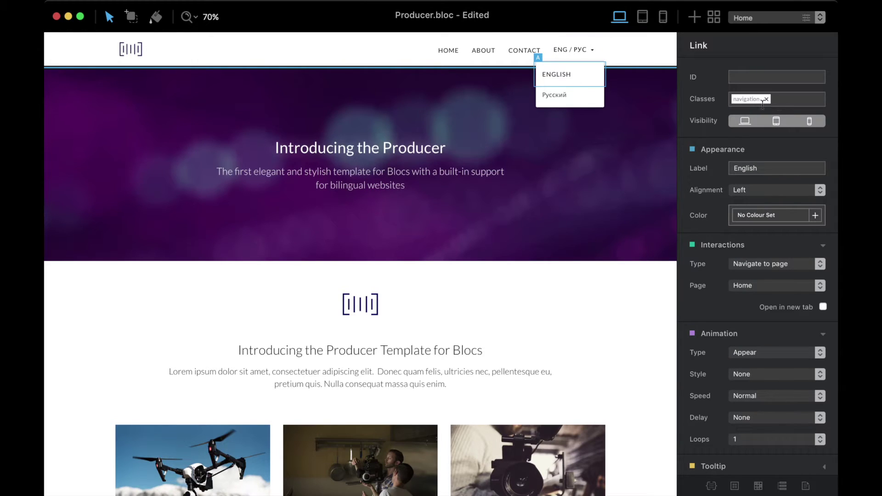
click(595, 94)
click(759, 100)
text(navigation)
key(Return)
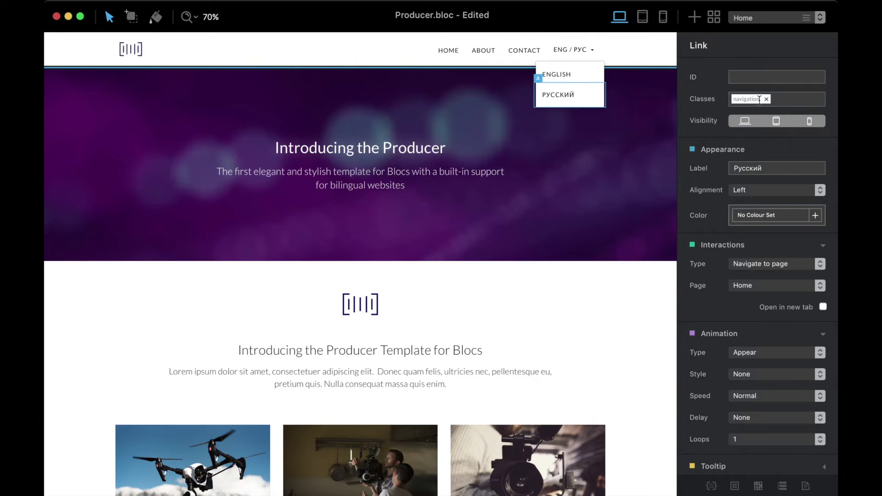
click(660, 51)
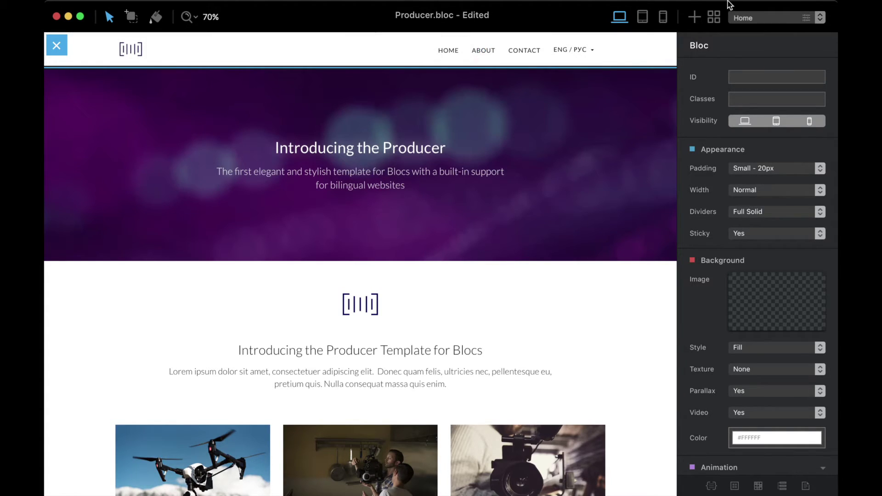
Step: On the Home page, link the dropdown's Русский option to the Home-RUS page
click(762, 18)
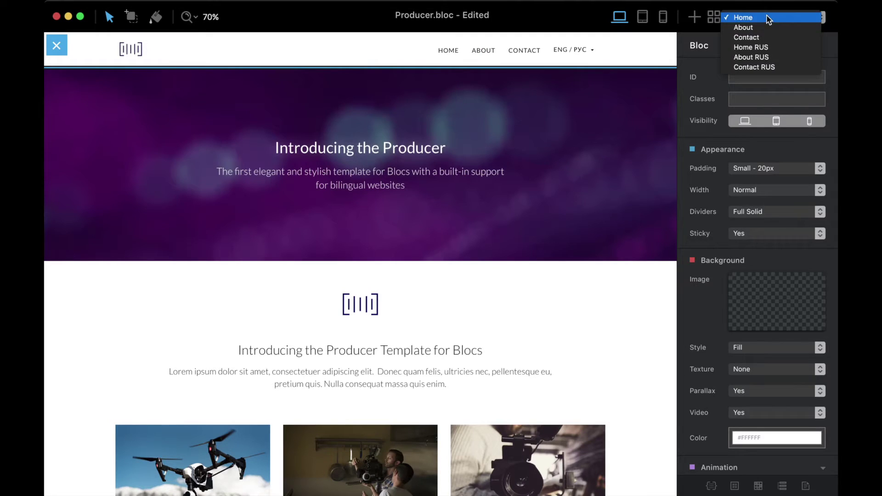
click(646, 45)
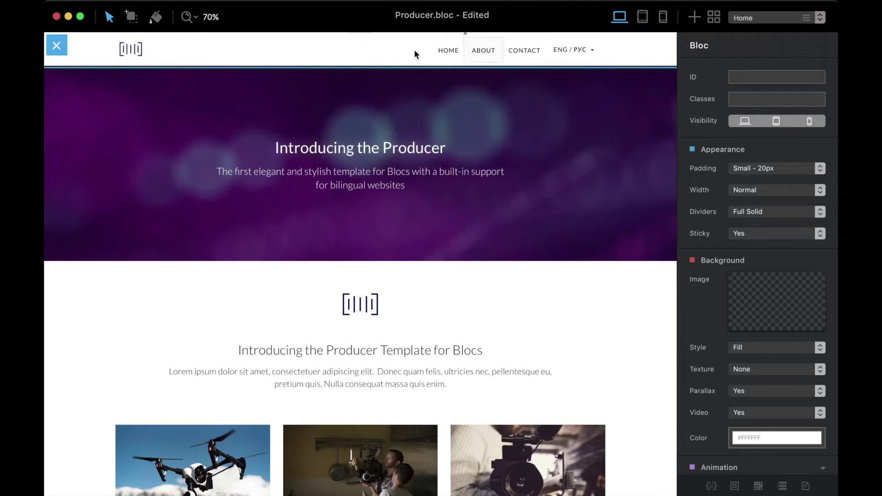
click(575, 49)
click(582, 92)
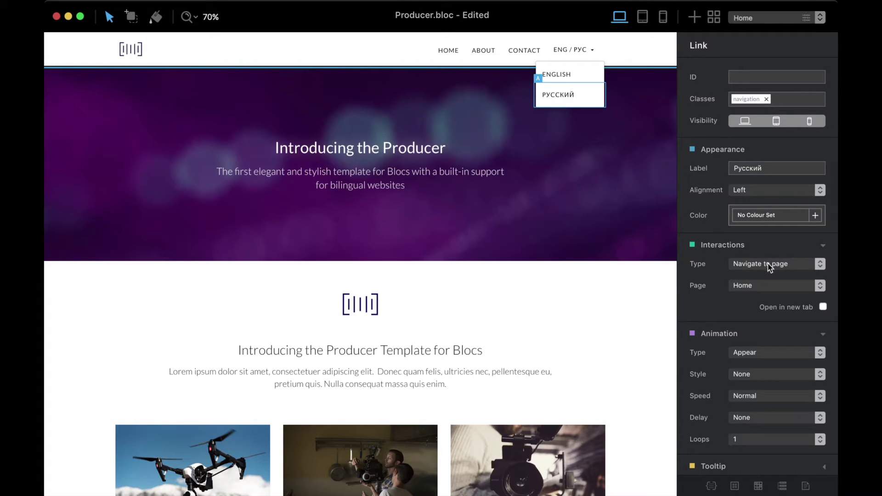
click(754, 286)
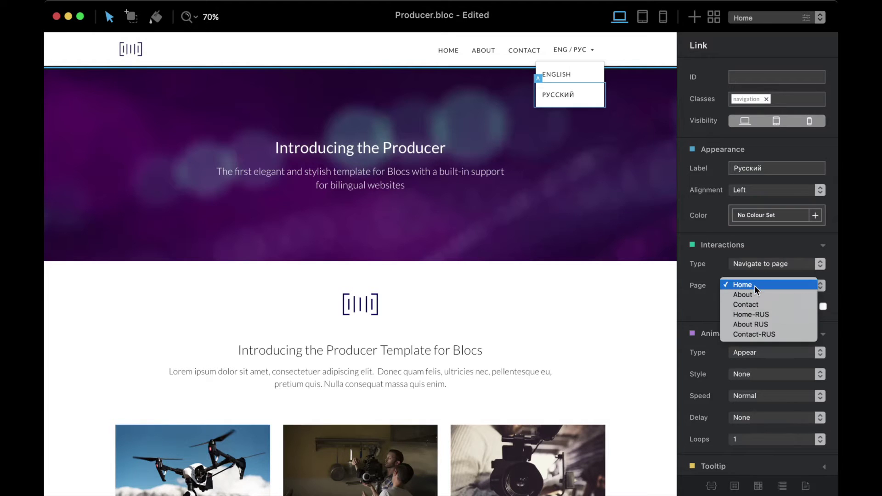
click(755, 316)
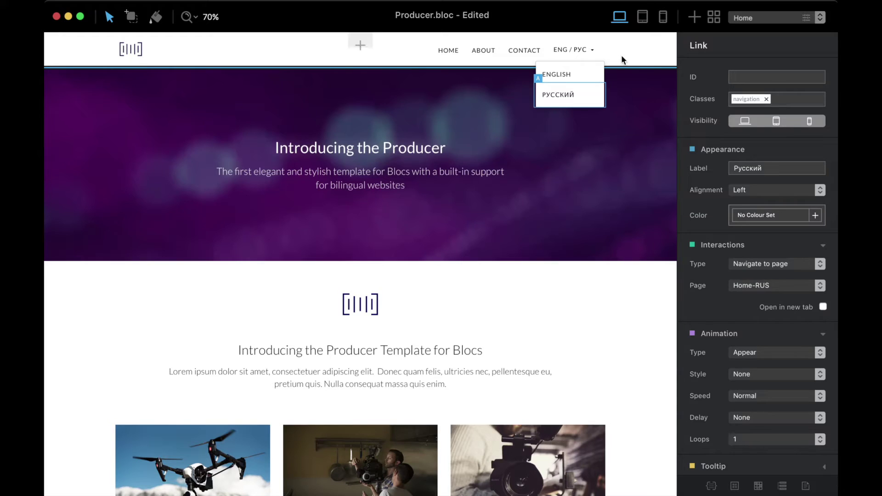
click(645, 55)
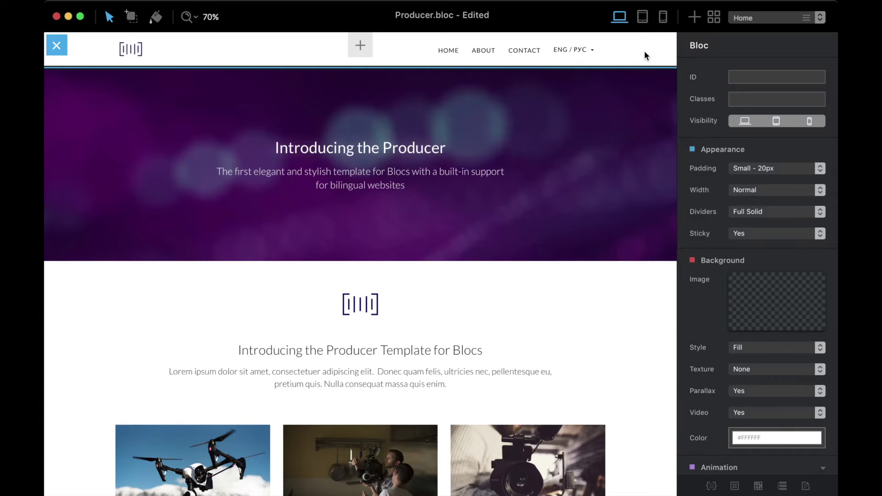
Step: Duplicate the navbar, then recheck the ENG / РУС language menu on the Home page
key(super+d)
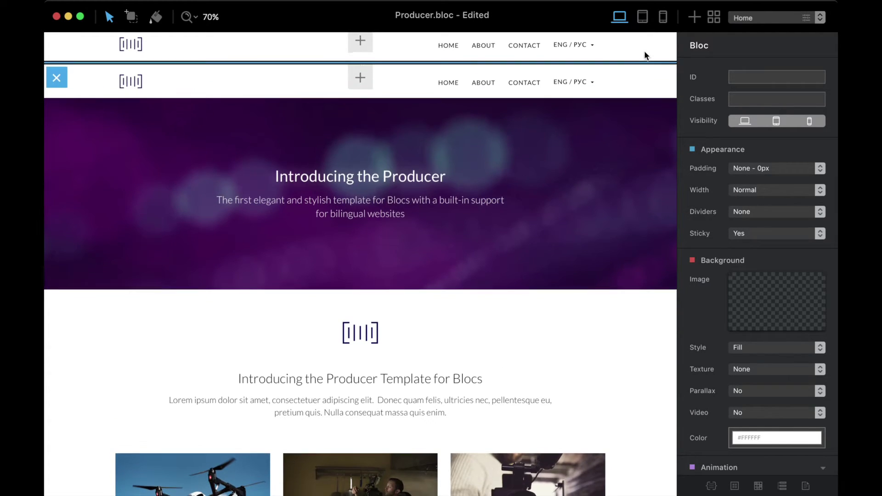
click(753, 19)
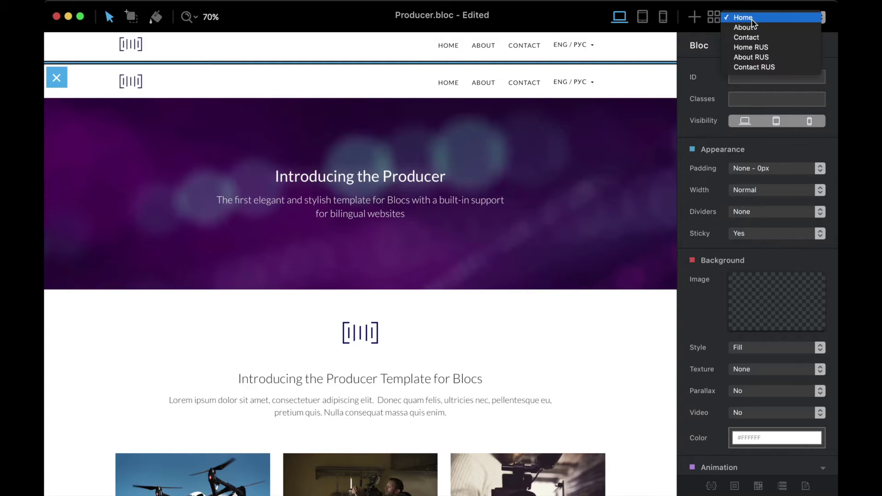
click(762, 26)
click(770, 18)
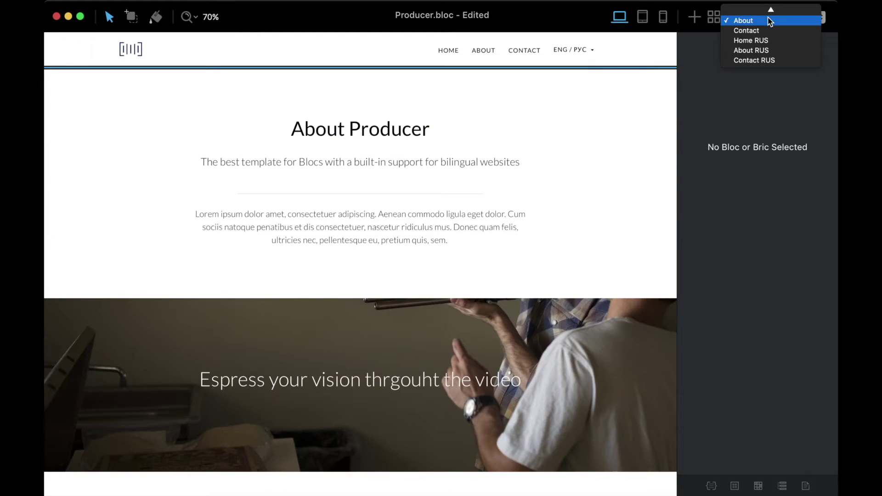
click(772, 10)
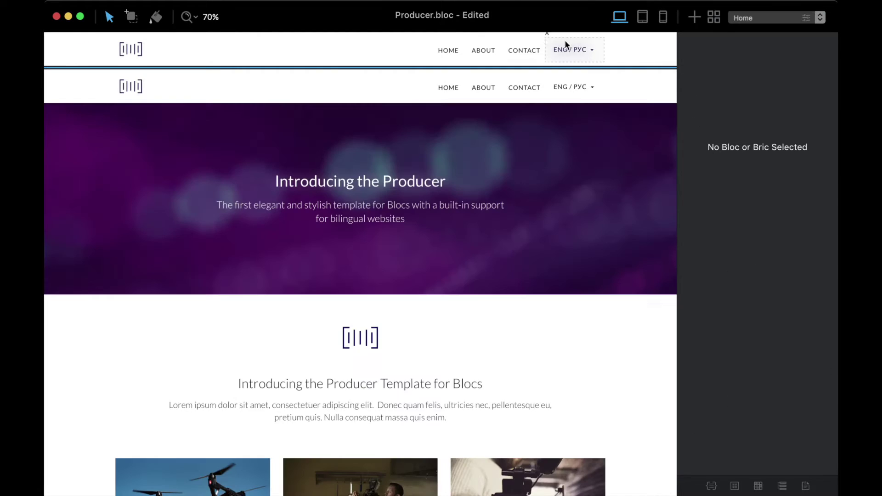
click(584, 54)
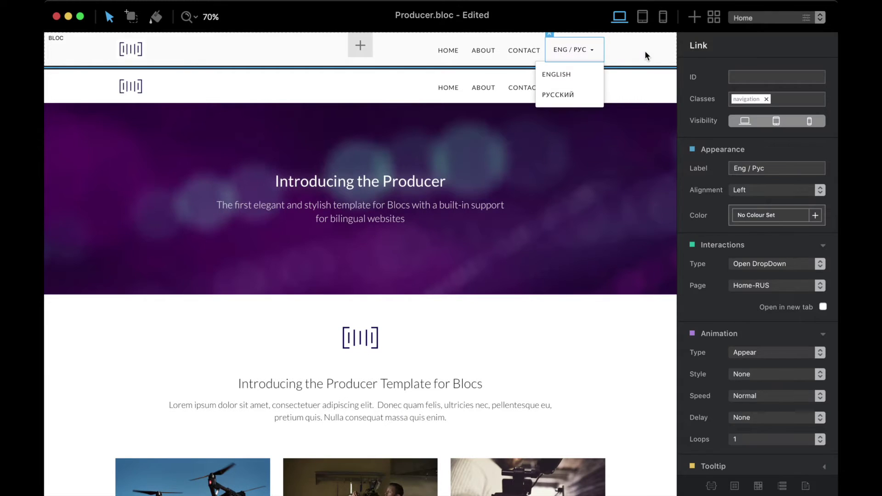
click(645, 52)
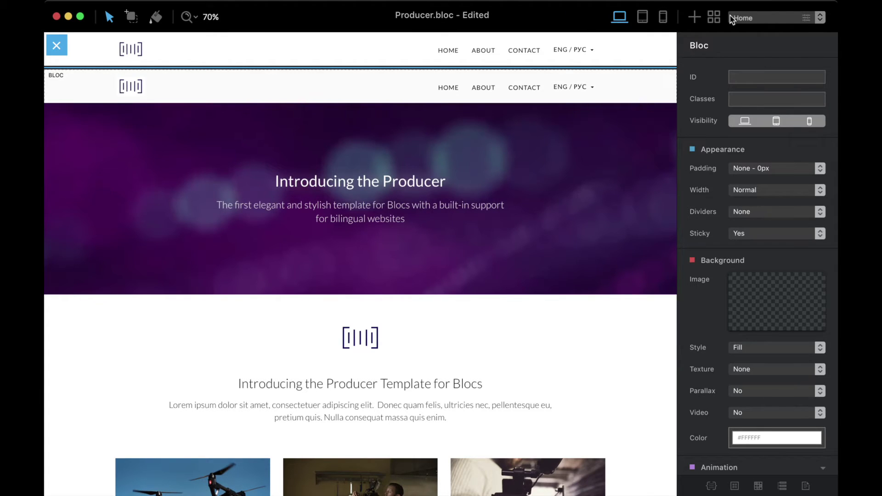
Step: Switch to the About page and select its navbar bloc
click(751, 19)
click(757, 29)
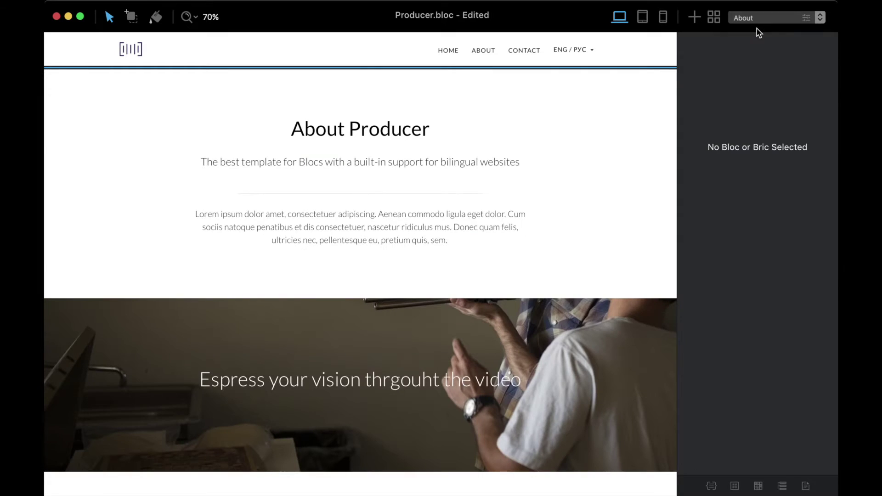
click(649, 45)
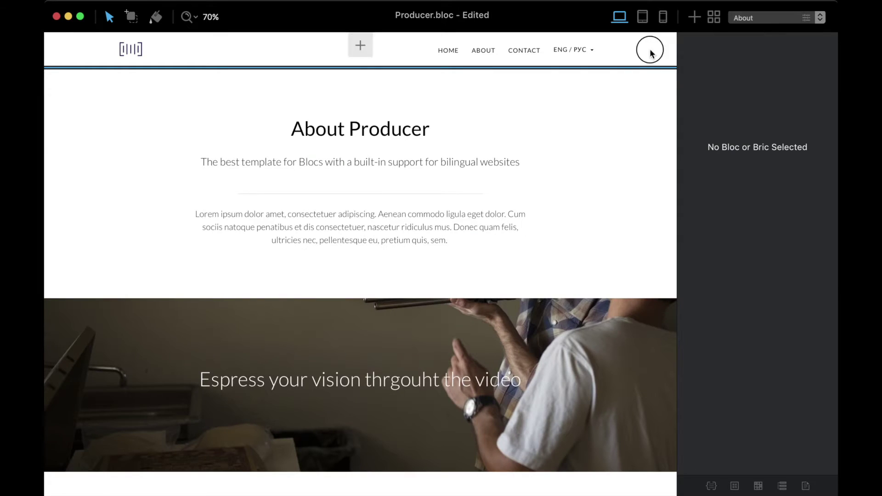
Step: On the About page, link English to About and Русский to About RUS
click(450, 52)
click(529, 51)
click(566, 51)
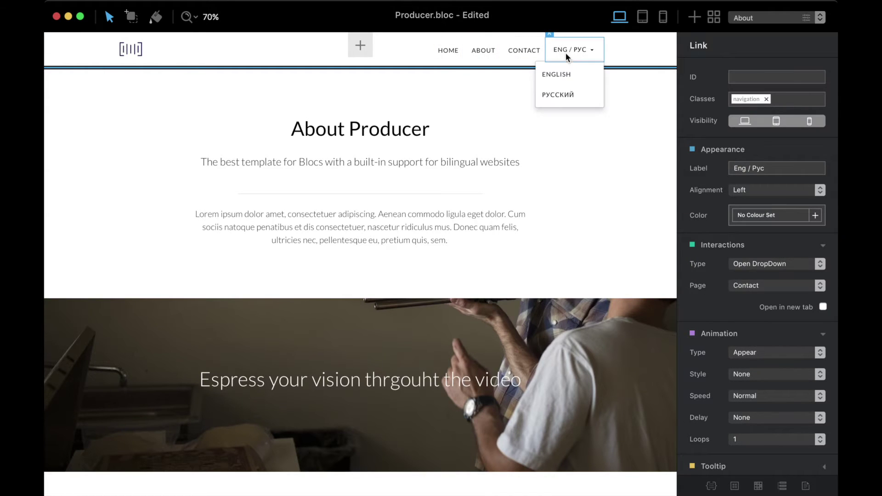
click(585, 75)
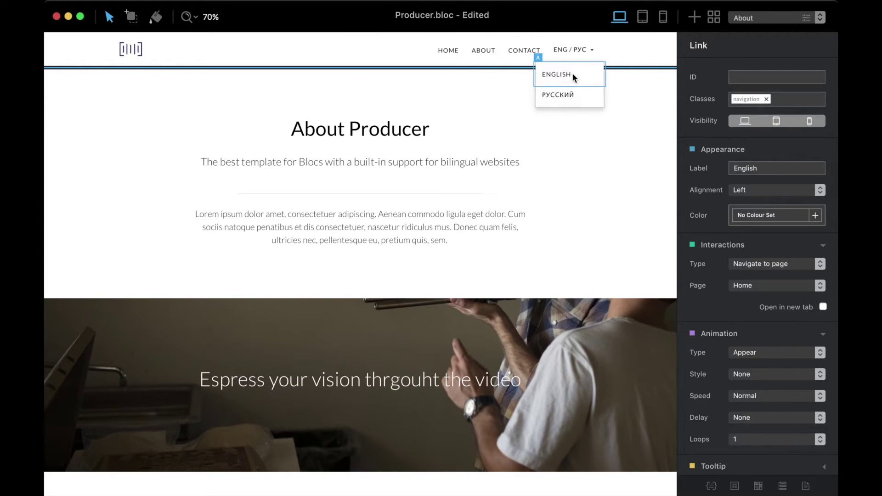
click(766, 287)
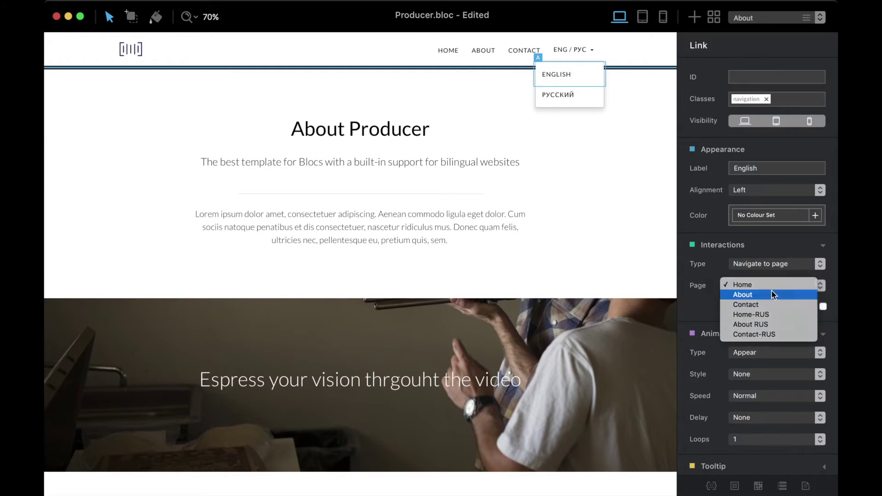
click(773, 295)
click(575, 94)
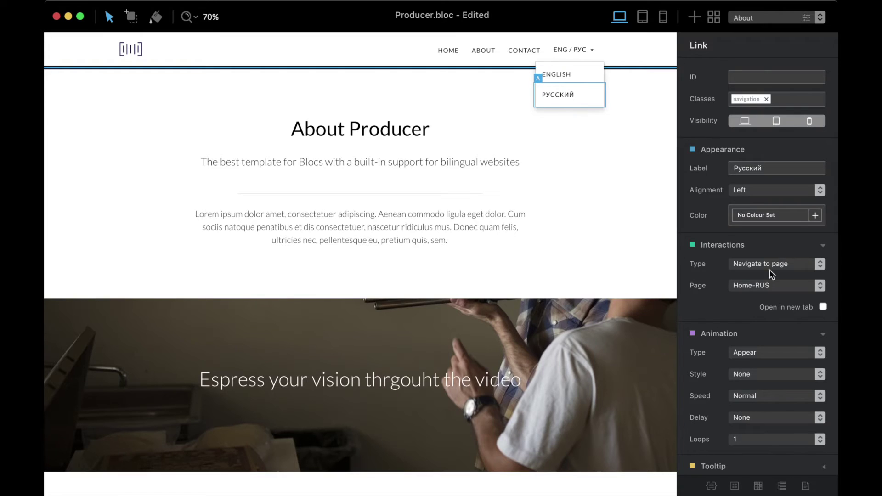
click(770, 285)
click(765, 295)
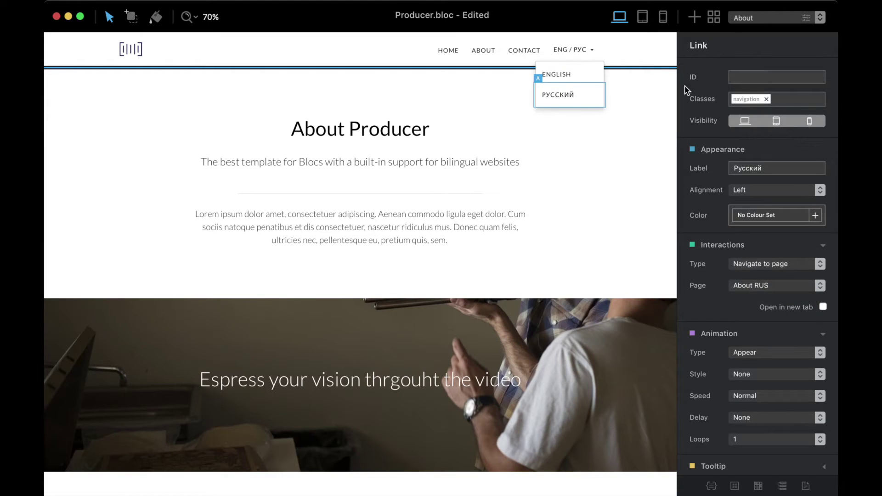
click(651, 54)
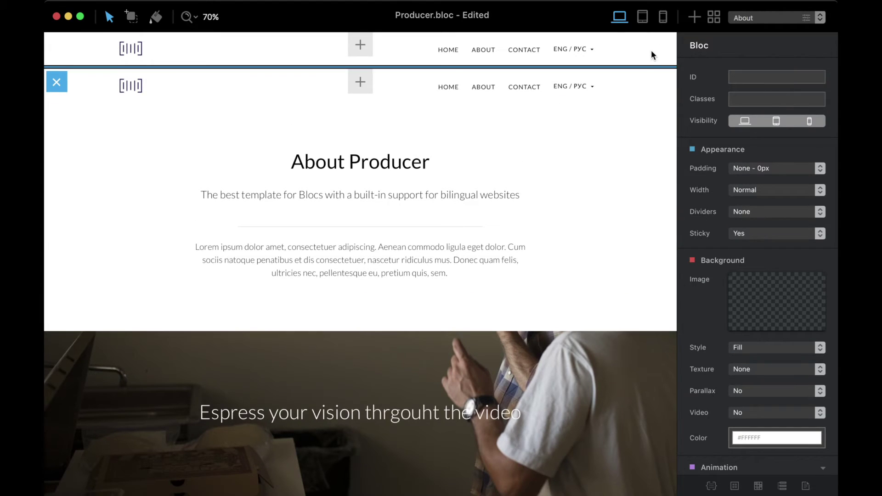
click(758, 20)
click(759, 30)
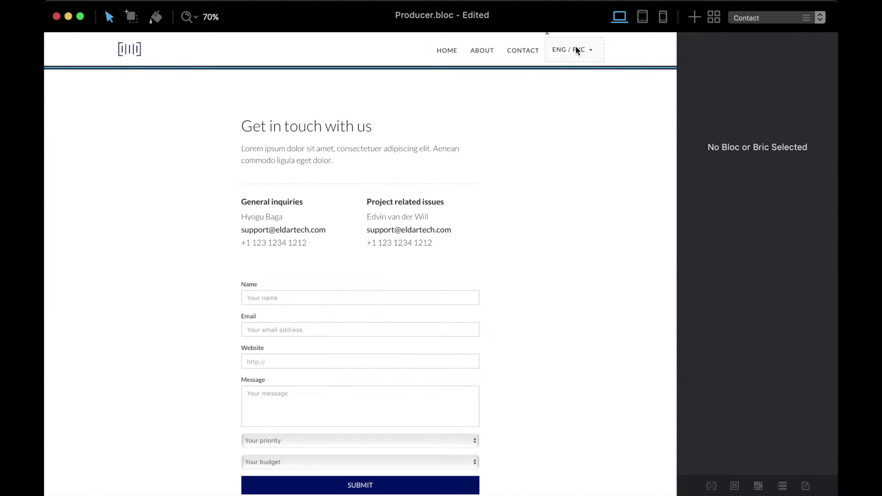
Step: On the Contact page, link English to Contact and Русский to Contact-RUS
click(576, 49)
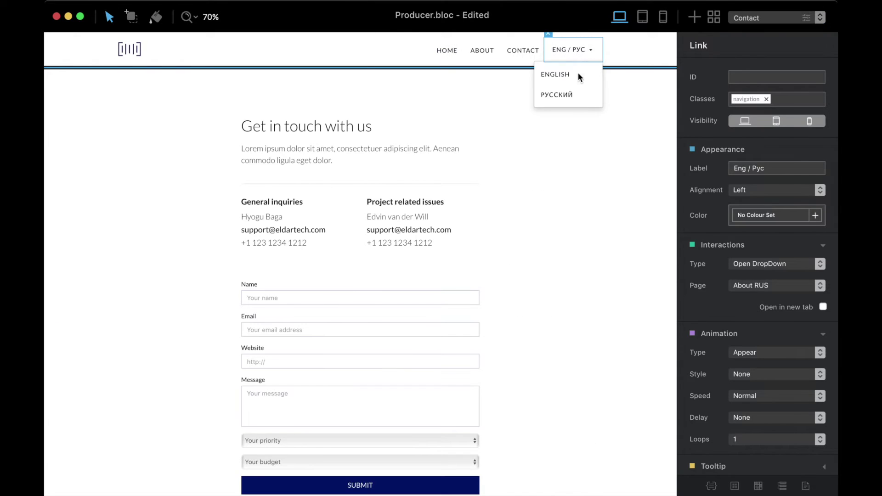
click(580, 76)
click(780, 288)
click(775, 294)
click(566, 97)
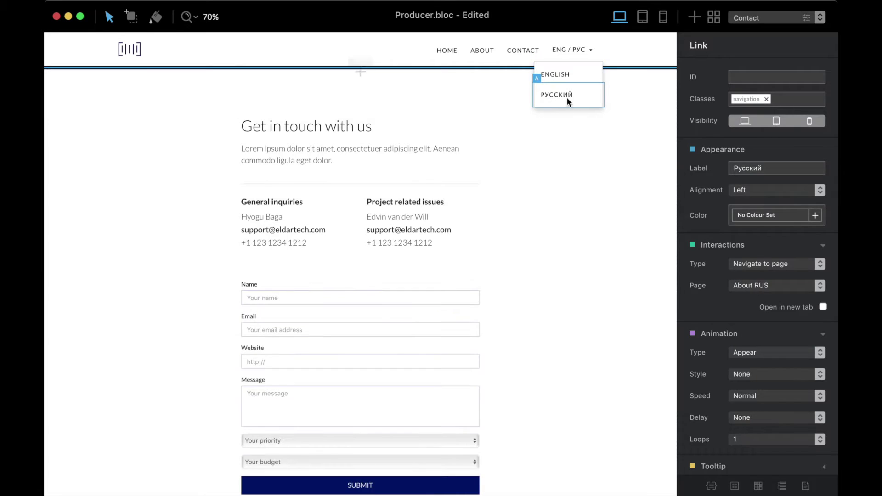
click(772, 285)
click(772, 294)
click(638, 50)
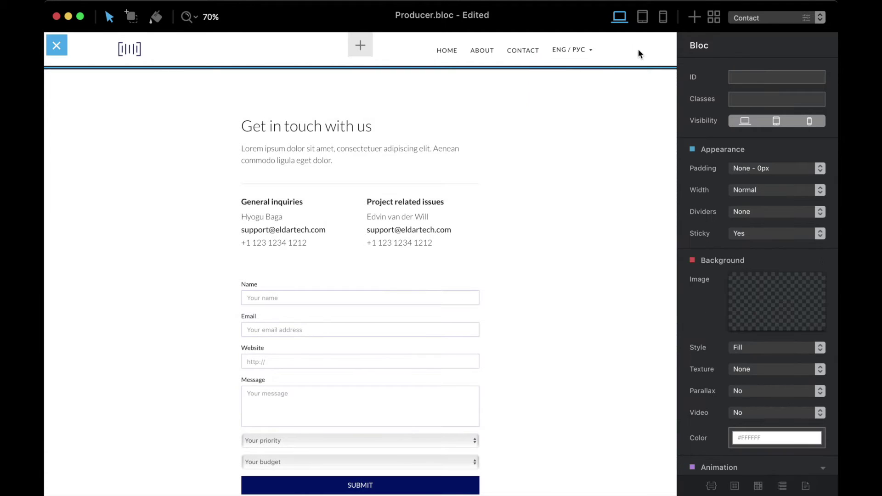
key(super+d)
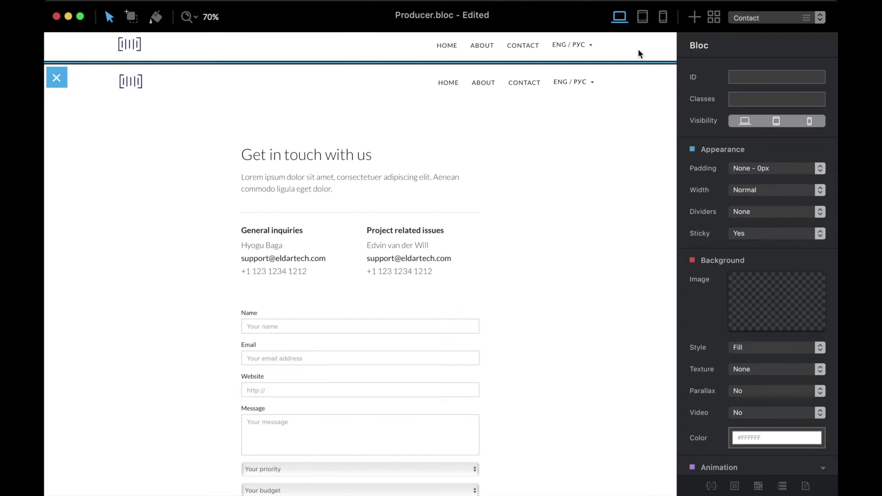
click(766, 21)
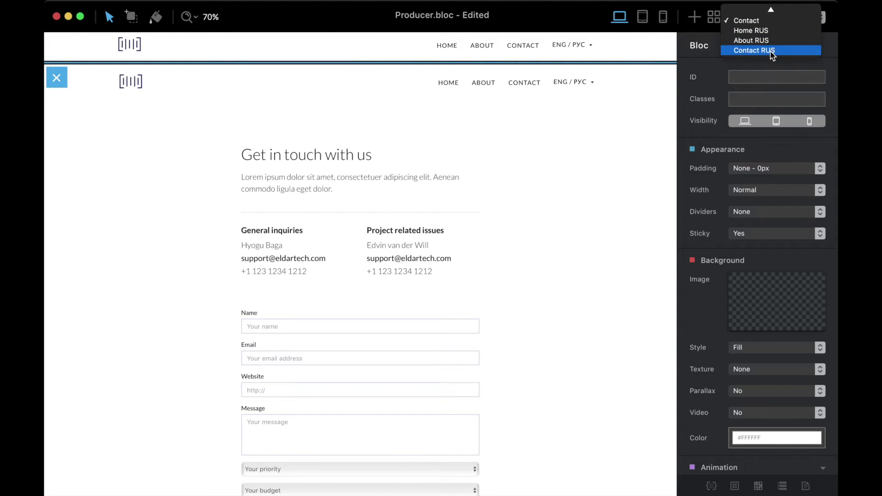
Step: On the Home RUS page, rename the Home link to 'Главная'
click(780, 31)
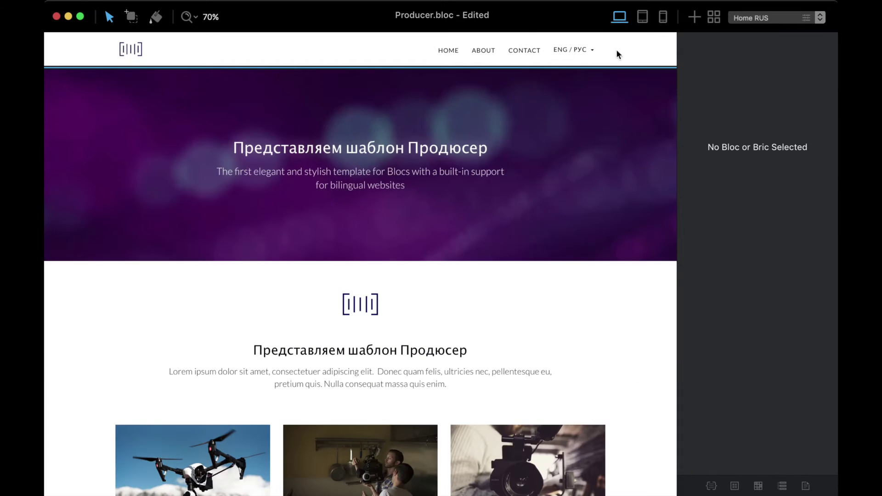
click(444, 50)
click(772, 166)
text(a)
key(super+a)
text(Главная)
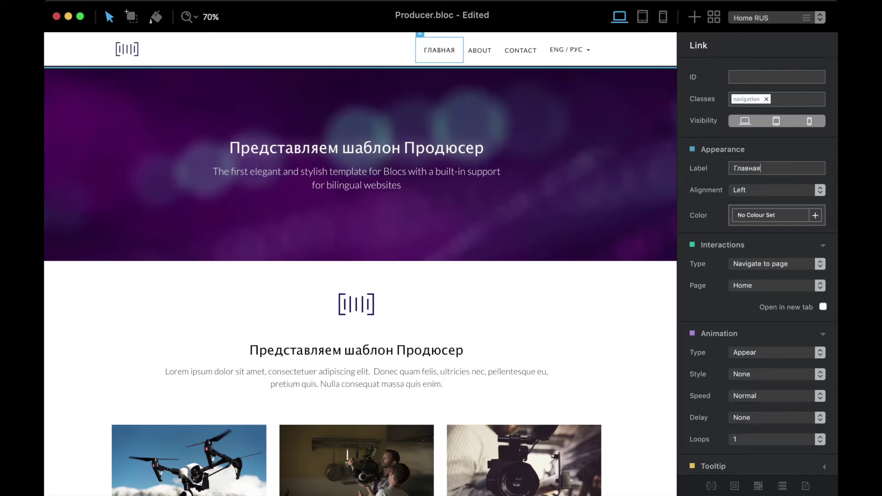
Step: Rename the About link to 'О нас' and the Contact link to 'Контакт'
click(479, 53)
click(750, 166)
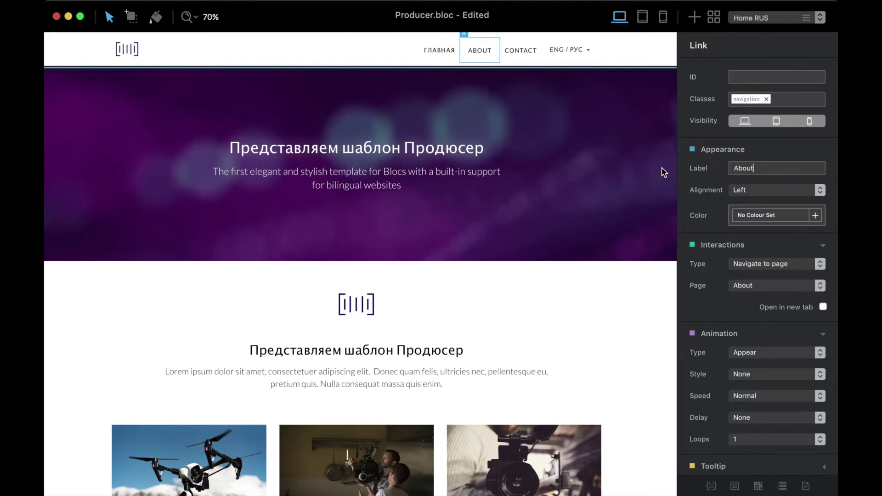
key(super+a)
key(BackSpace)
text(О нас)
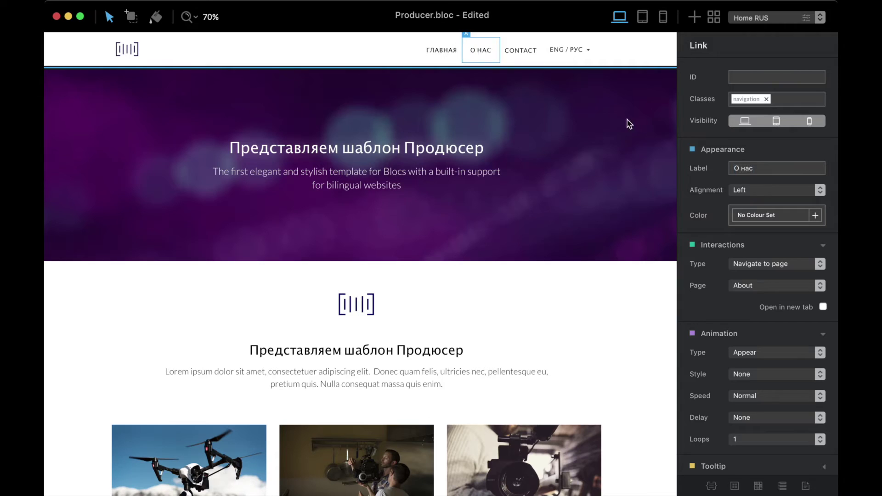
click(524, 52)
click(766, 168)
key(super+a)
text(Контакт)
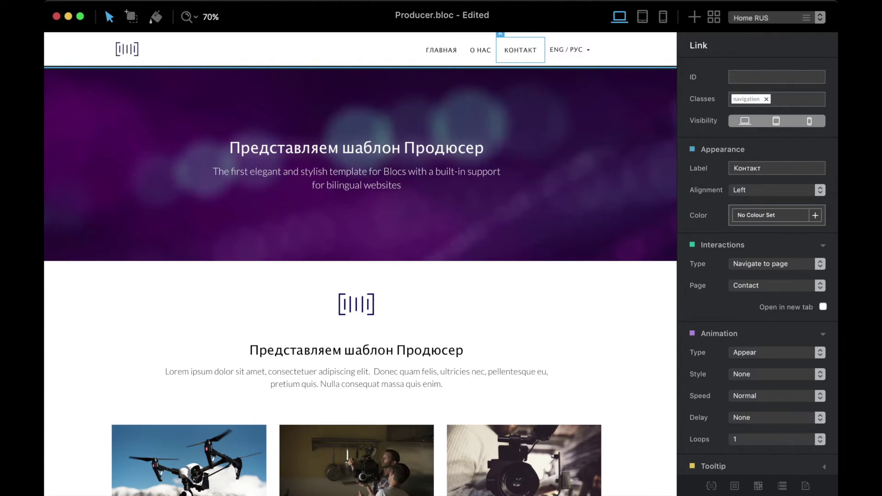
click(622, 47)
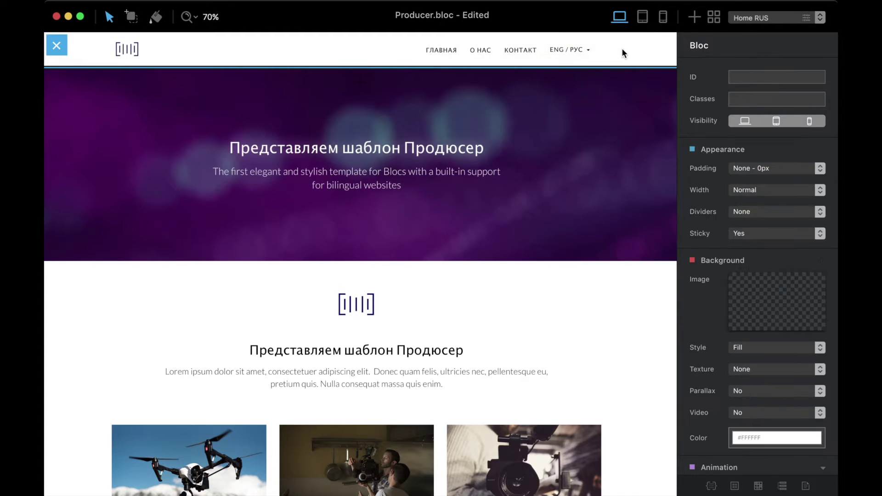
Step: Point Главная to Home-RUS, О нас to About RUS, and Контакт to Contact-RUS
click(447, 54)
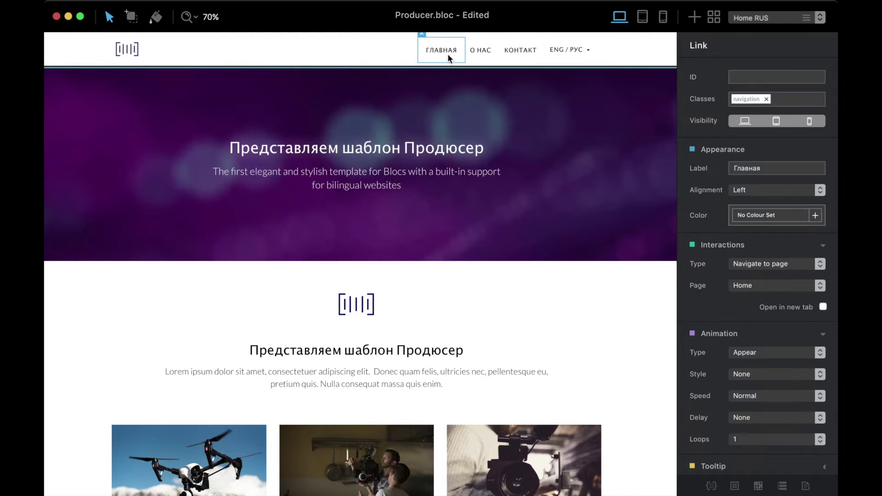
click(759, 285)
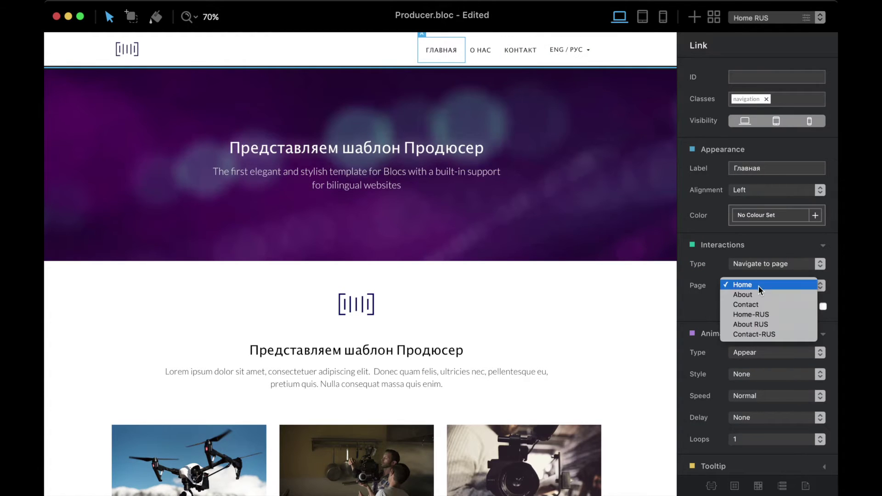
click(768, 314)
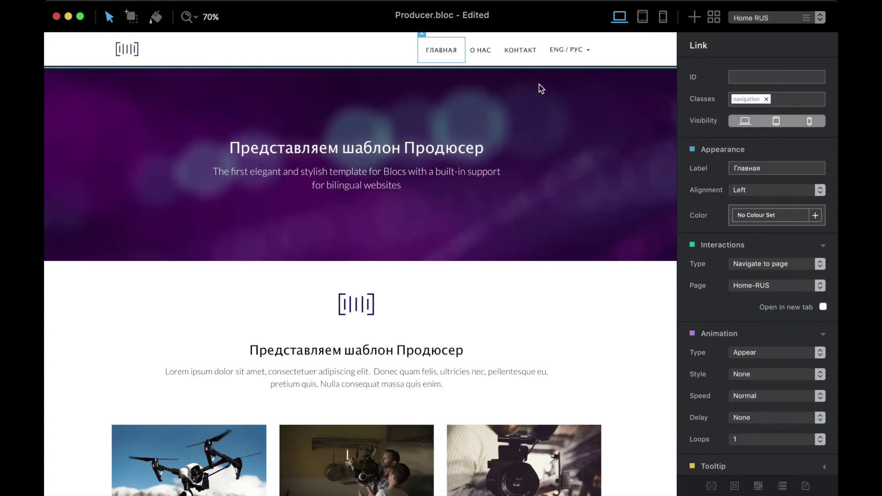
click(482, 50)
click(769, 285)
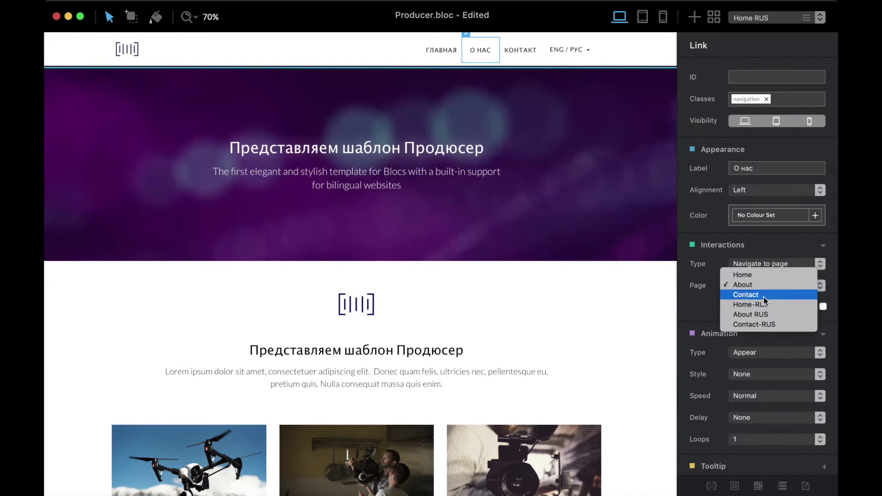
click(771, 316)
click(520, 50)
click(759, 285)
click(778, 313)
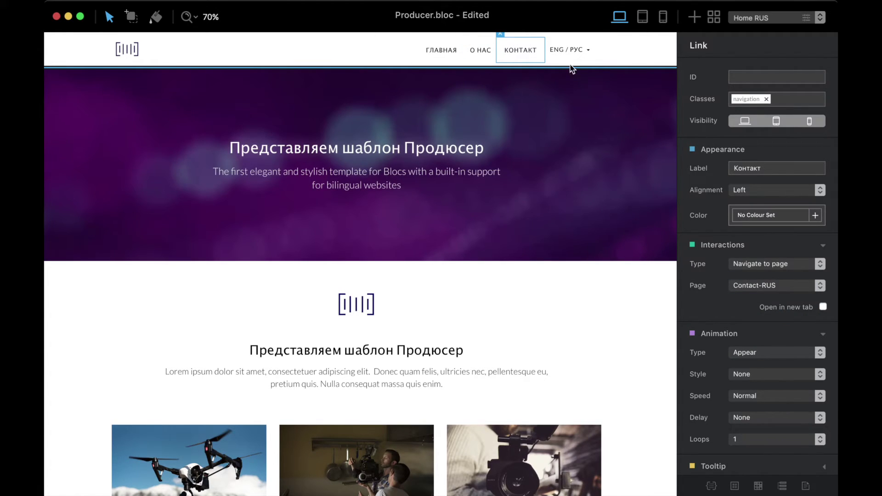
click(601, 44)
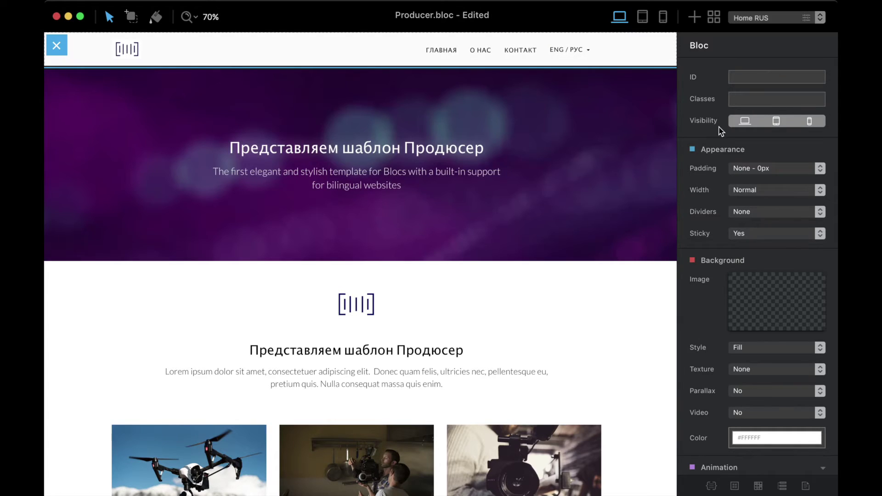
Step: On Home RUS, link the ENGLISH language menu item to the Home page
click(573, 48)
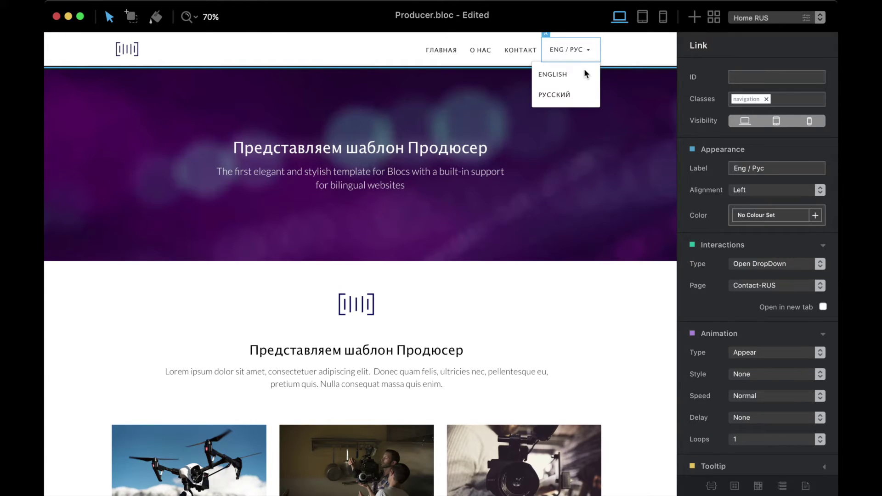
click(585, 74)
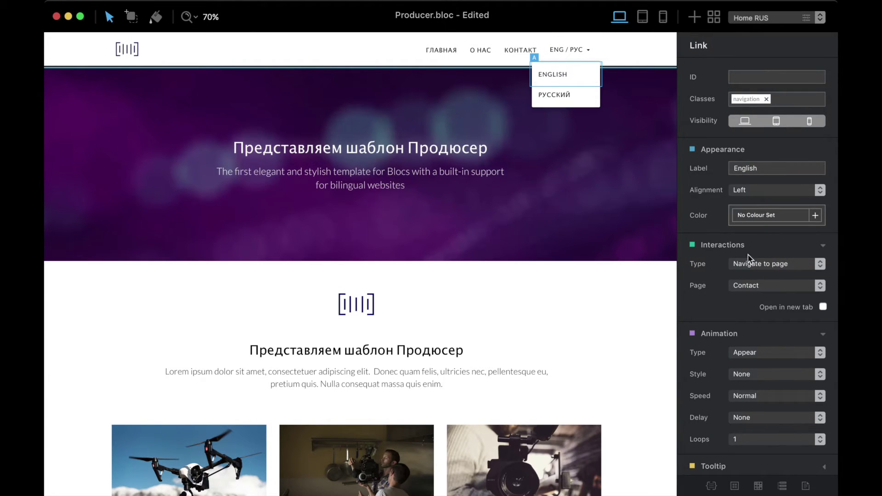
click(753, 284)
click(758, 264)
Step: Link the РУССКИЙ item to Home-RUS and switch to the About RUS page
click(564, 97)
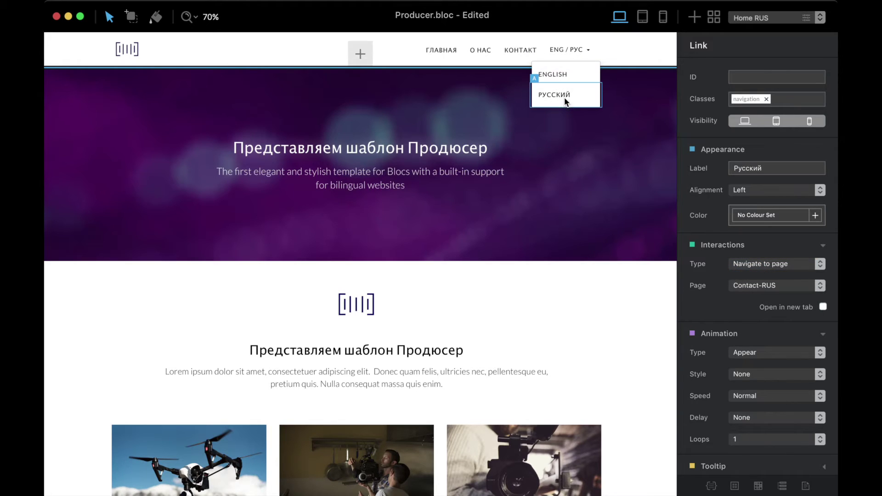
click(759, 286)
click(771, 266)
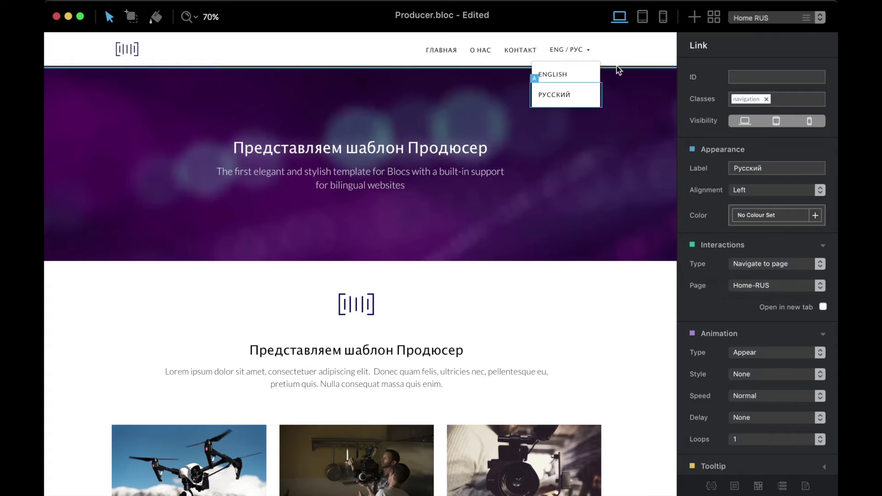
click(630, 51)
key(super+d)
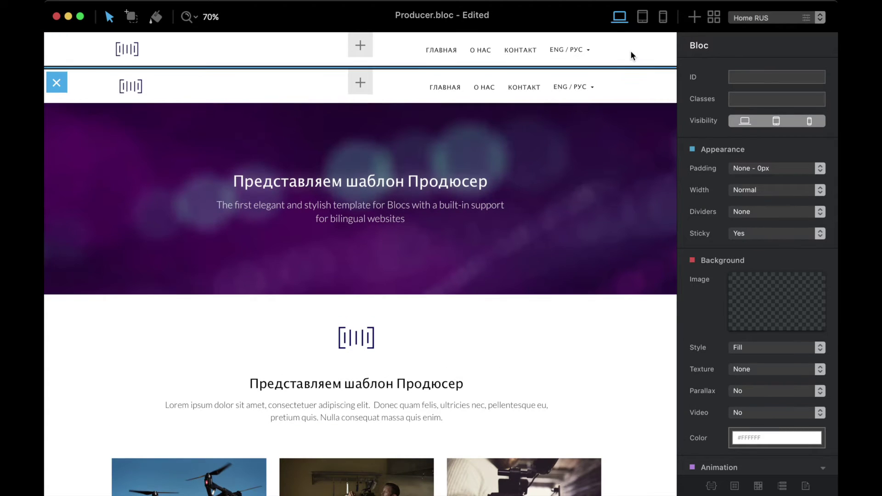
click(756, 18)
click(764, 31)
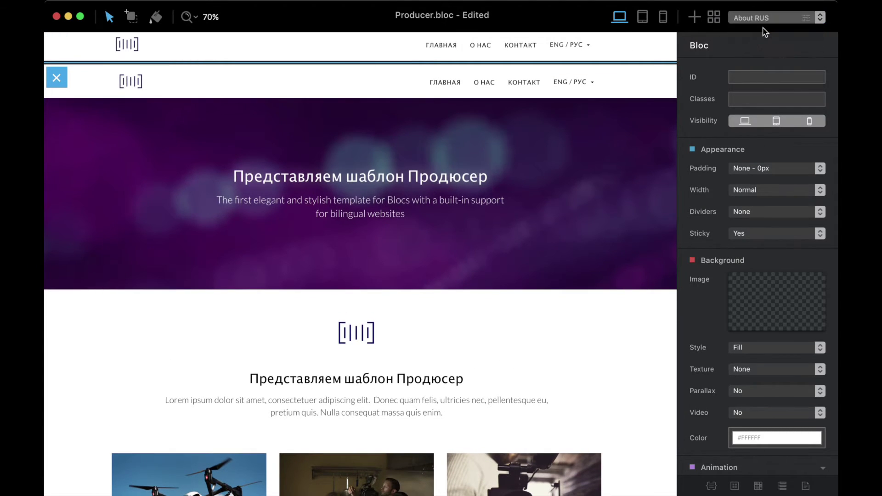
Step: Check the ГЛАВНАЯ, О НАС and КОНТАКТ links, then link the ENGLISH item to About
click(446, 50)
click(491, 53)
click(525, 50)
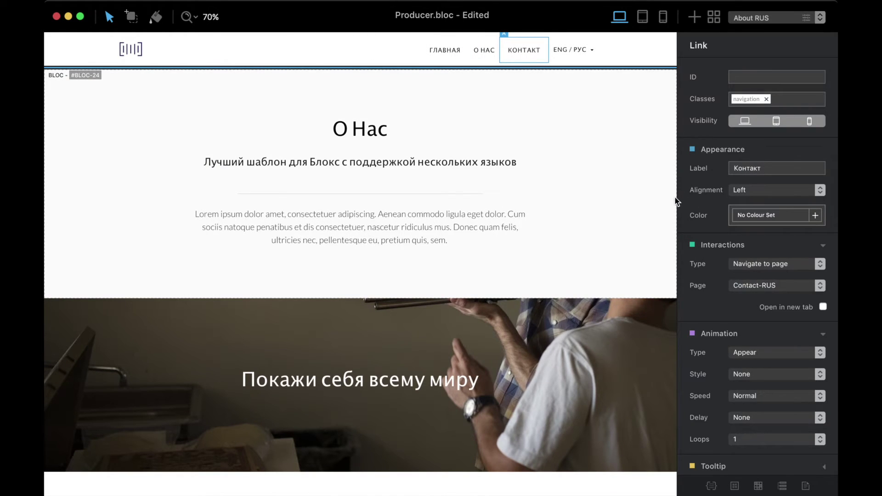
click(578, 49)
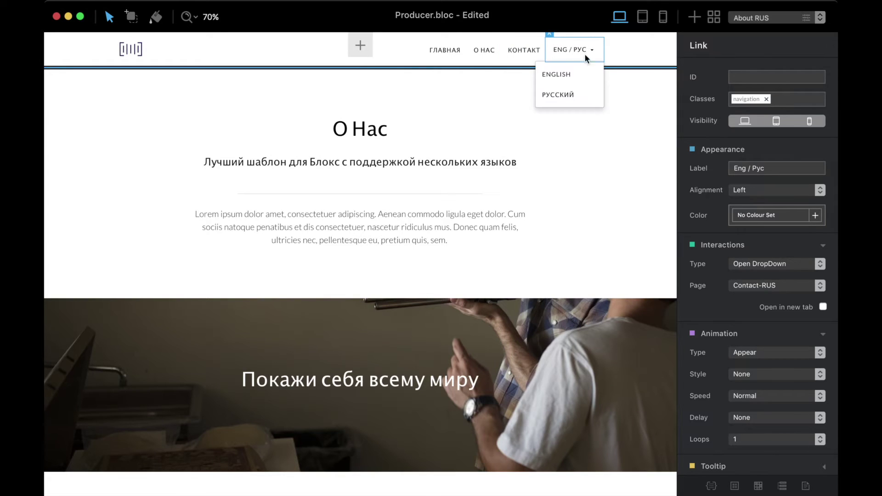
click(593, 73)
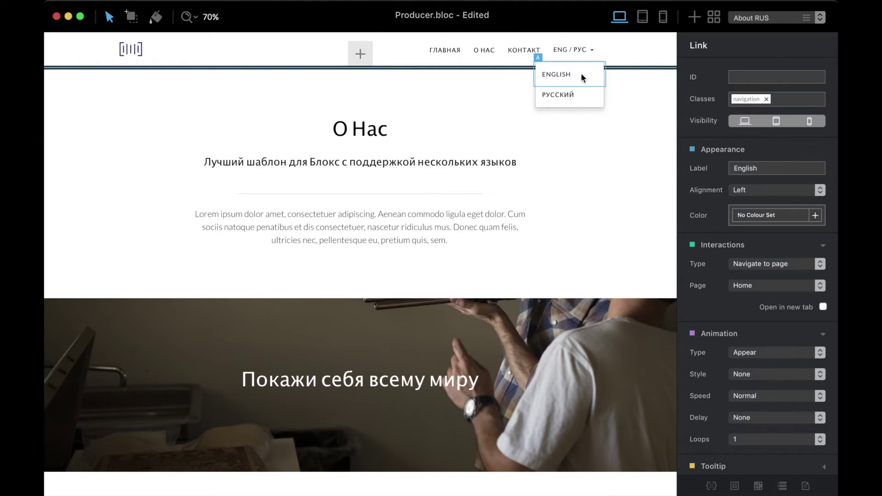
click(766, 286)
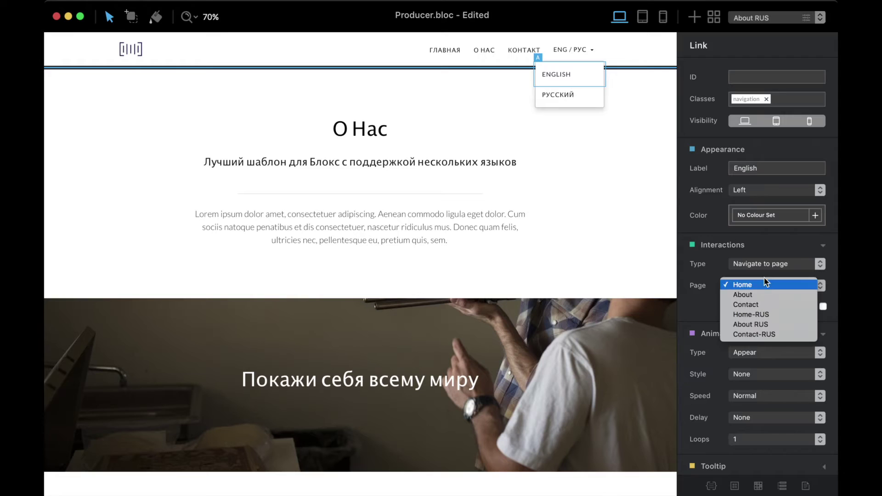
click(767, 293)
Step: Link the РУССКИЙ item to About RUS and switch to the Contact RUS page
click(573, 91)
click(758, 286)
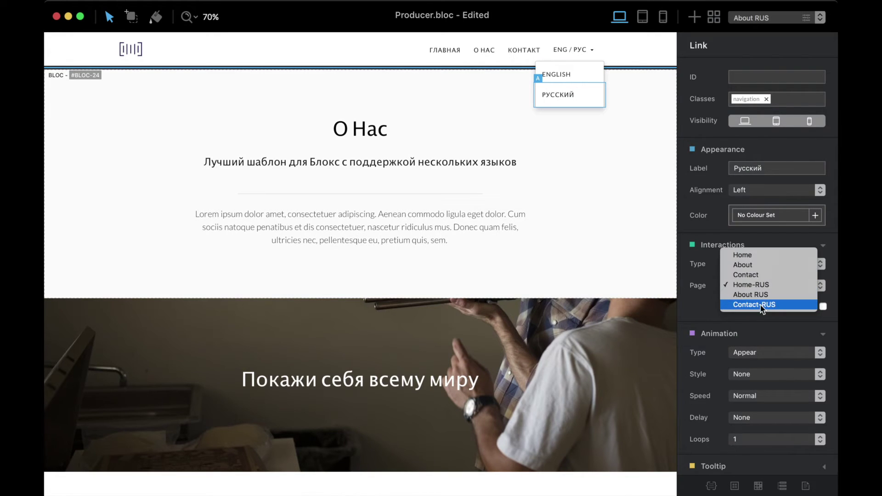
click(767, 294)
click(630, 48)
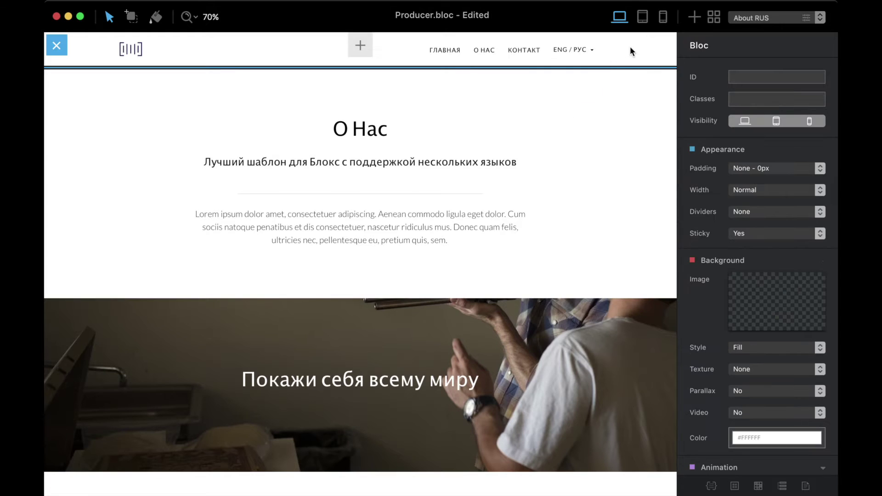
click(735, 18)
click(760, 81)
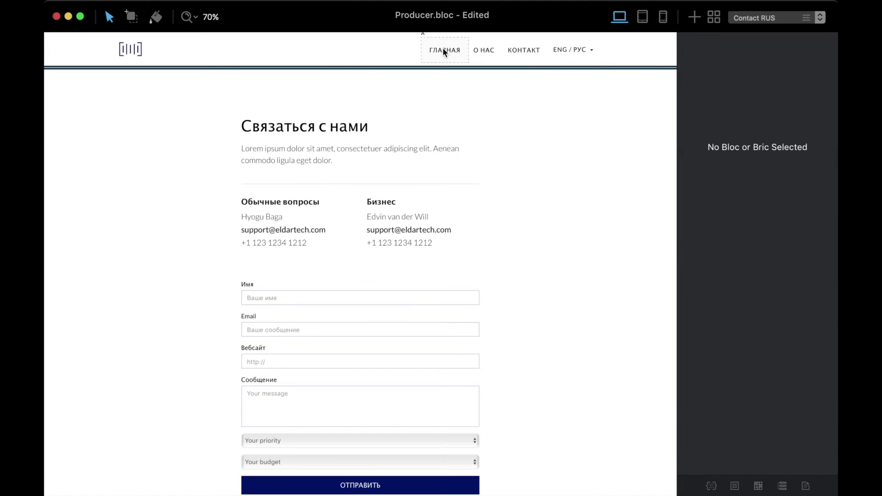
Step: Check the О НАС and КОНТАКТ links, then link the ENGLISH item to Contact
click(483, 50)
click(520, 51)
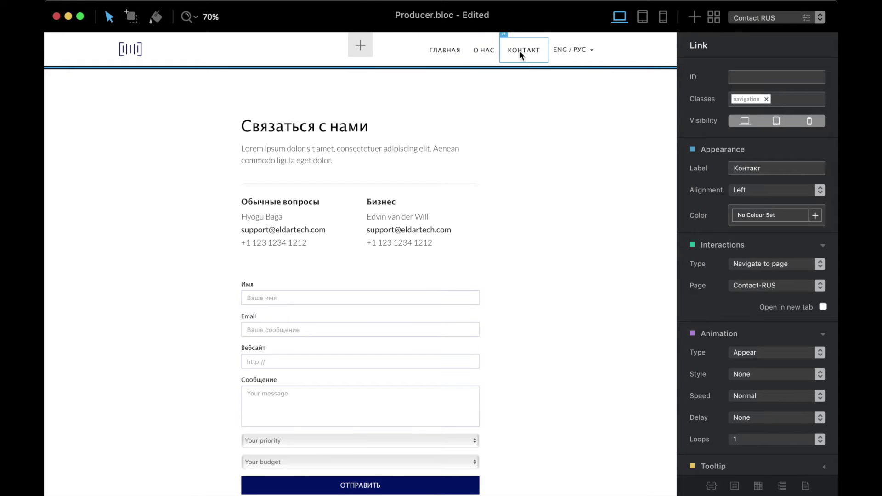
click(573, 50)
click(585, 78)
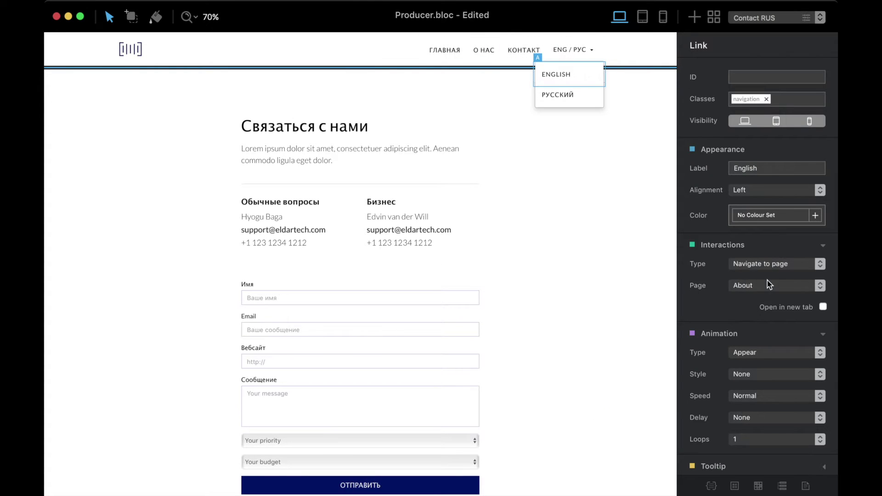
click(774, 285)
click(778, 293)
Step: Link the РУССКИЙ item to Contact-RUS and return to the English Home page
click(581, 98)
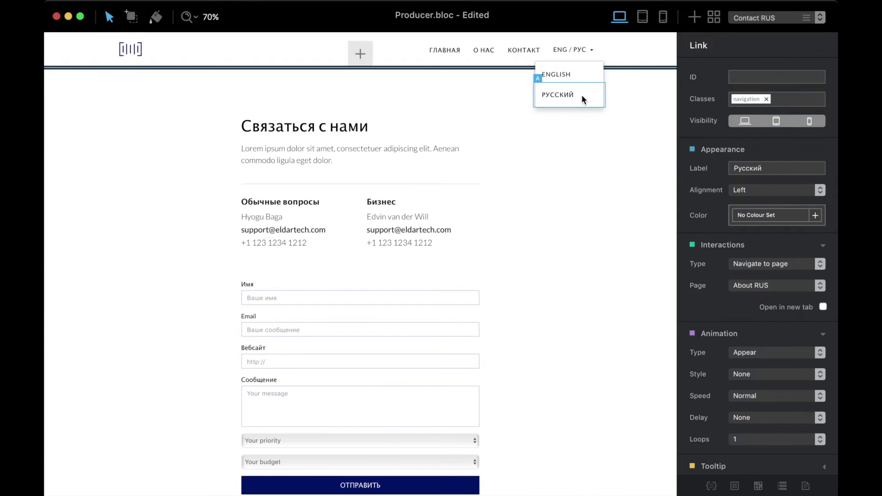
click(791, 285)
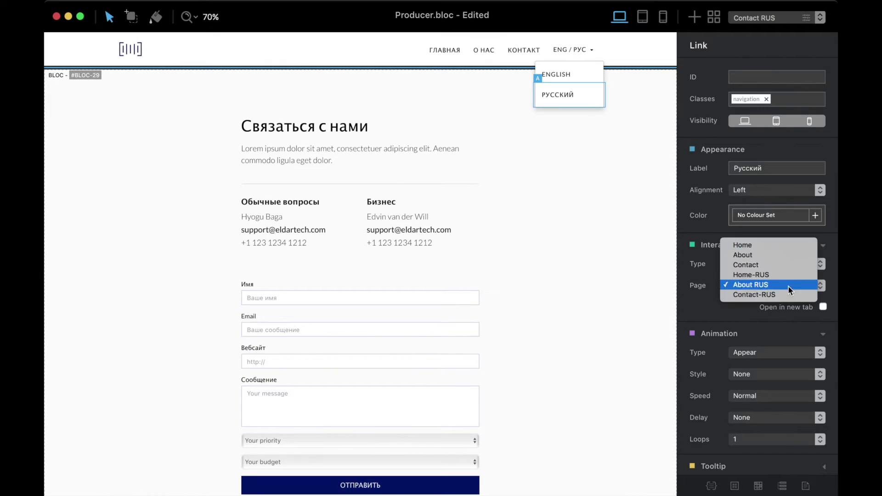
click(764, 296)
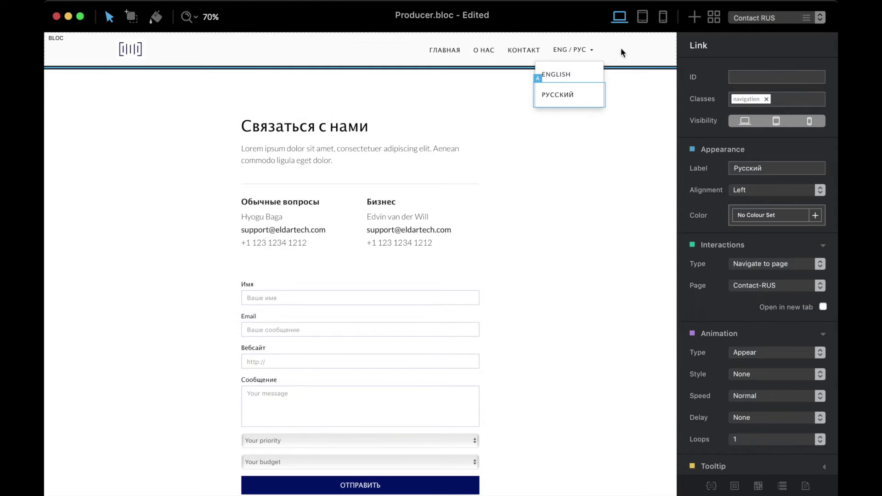
click(642, 52)
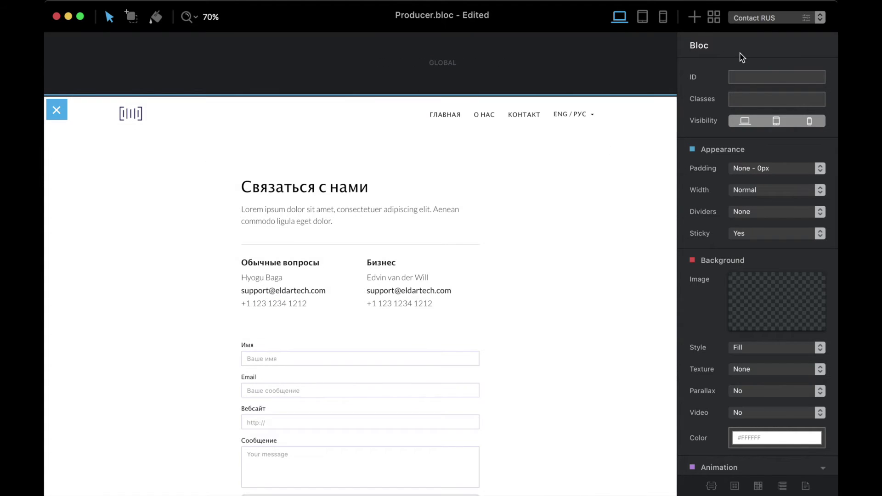
click(779, 18)
click(753, 31)
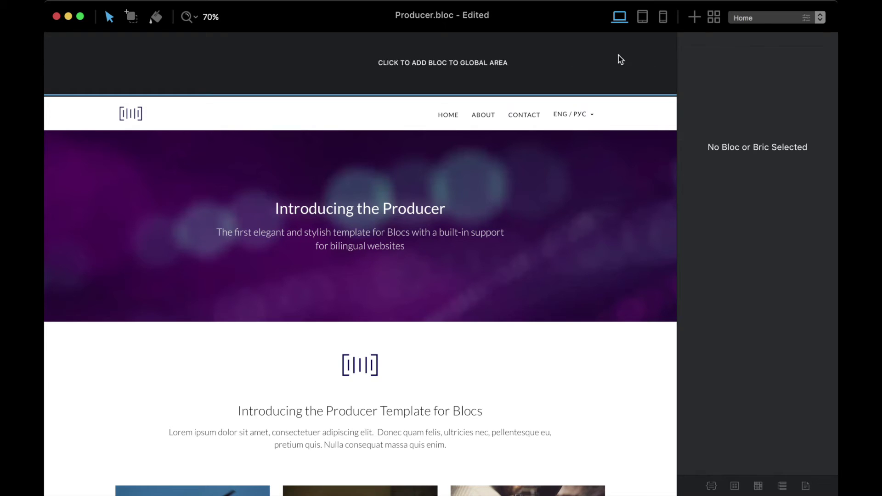
Step: Remove the top global area from the Home and About pages' settings
click(807, 19)
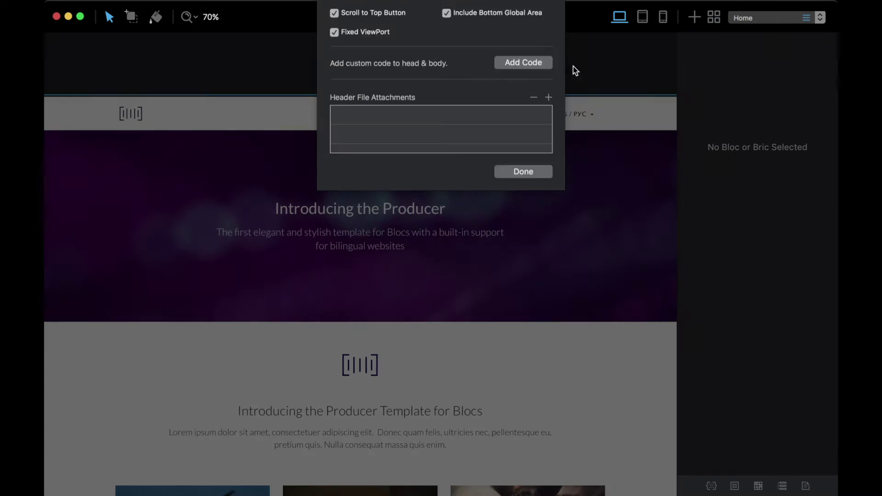
click(446, 153)
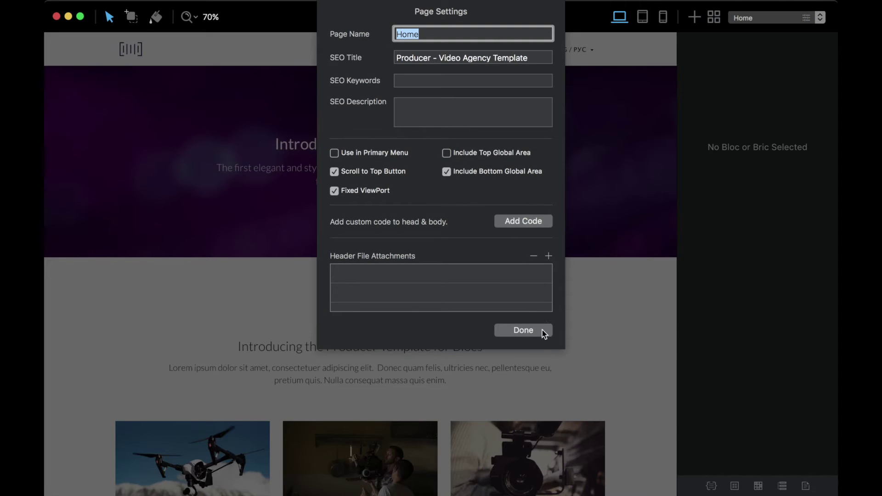
click(524, 330)
click(778, 20)
click(780, 26)
click(807, 19)
click(446, 153)
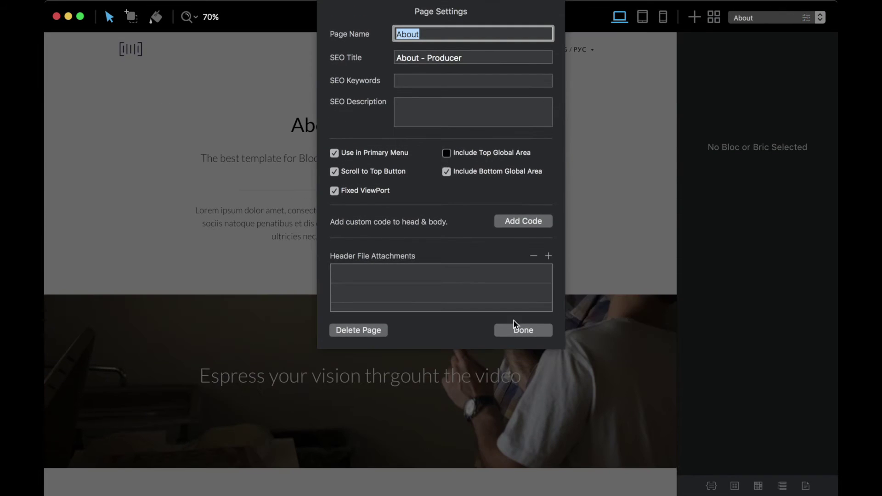
click(523, 330)
Step: Remove the top global area from the Contact page's settings
click(764, 17)
click(770, 40)
click(778, 17)
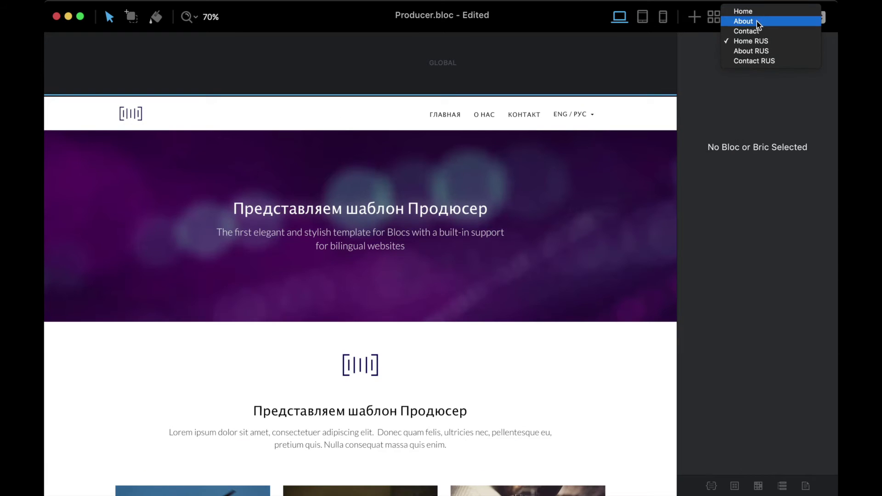
click(759, 31)
click(806, 18)
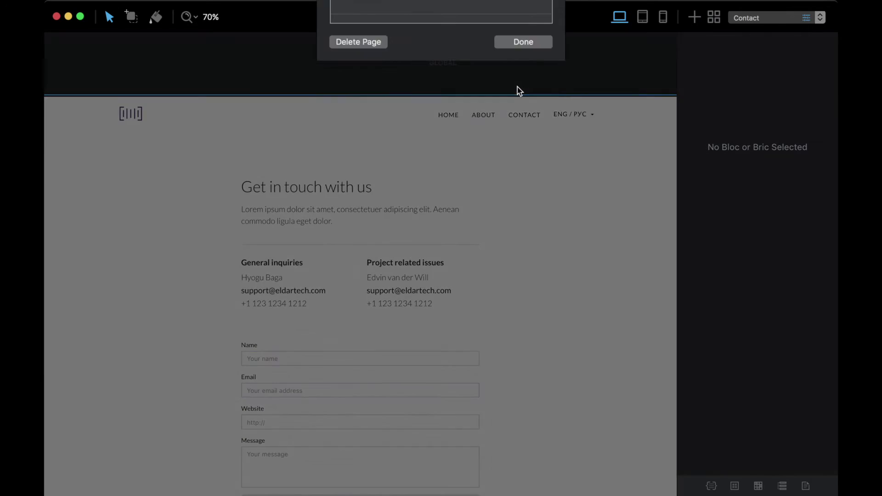
click(447, 152)
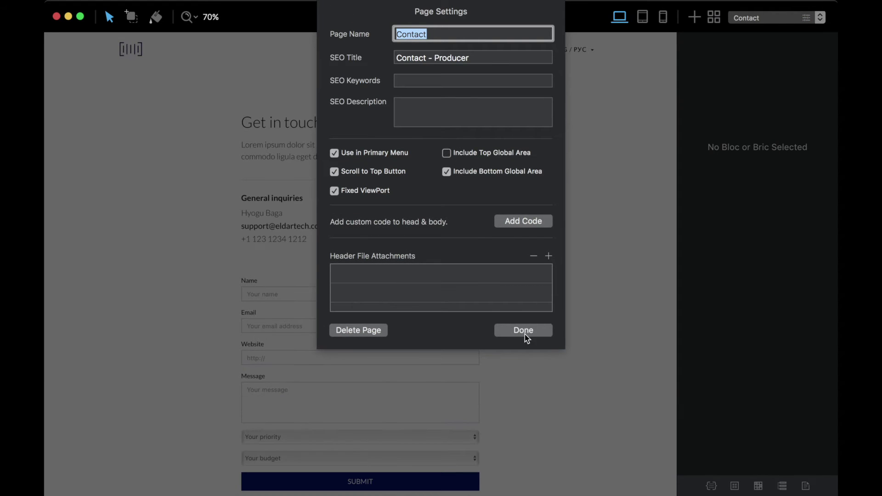
click(526, 332)
Step: Remove the top global area from Home RUS and confirm the About RUS page settings
click(768, 19)
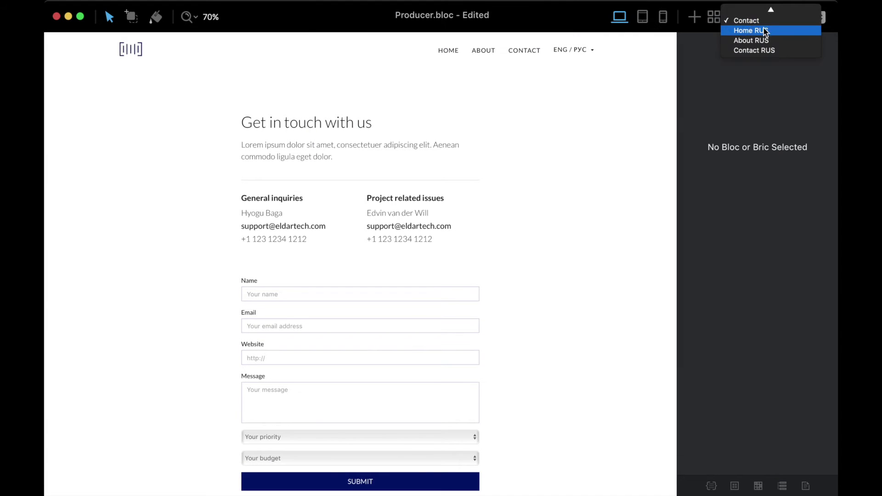
click(760, 25)
click(805, 18)
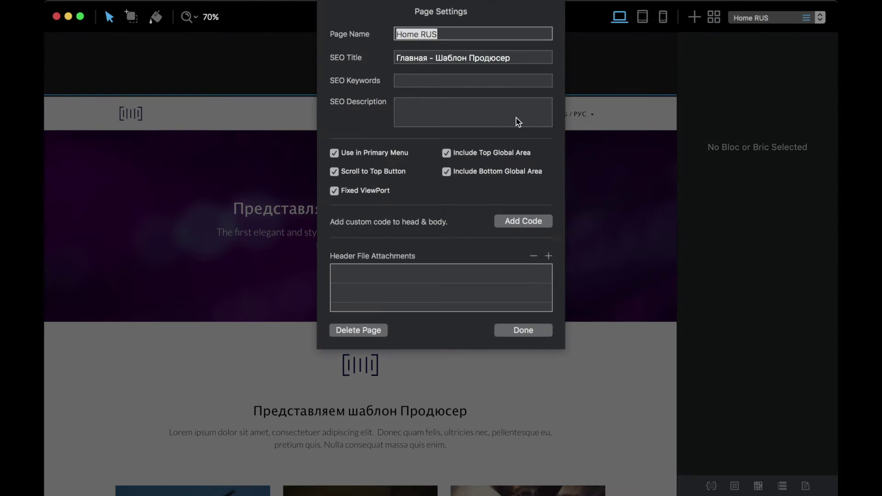
click(446, 155)
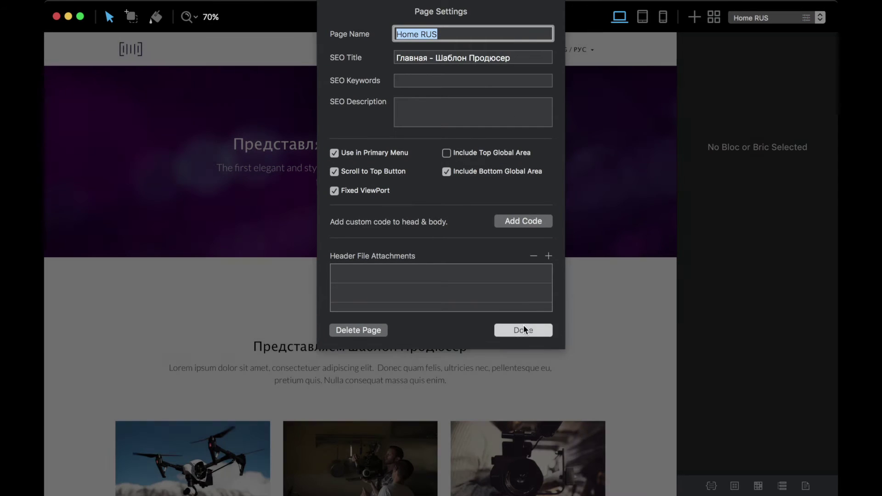
click(524, 330)
click(757, 19)
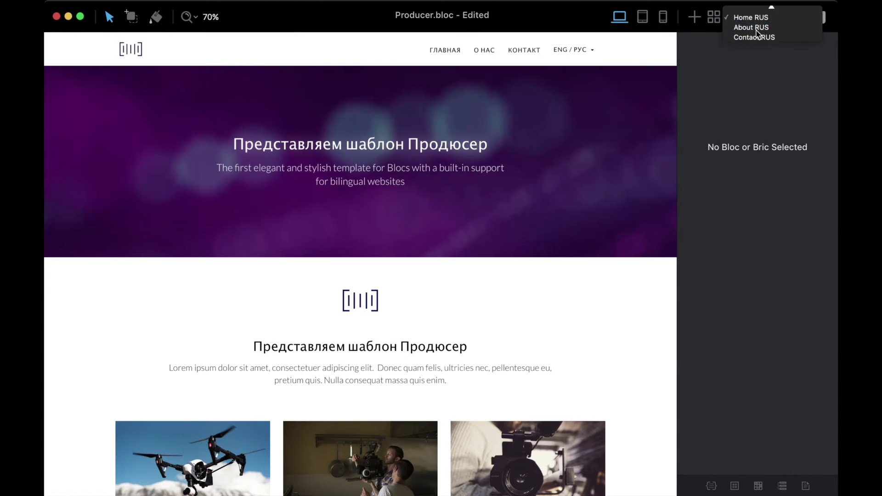
click(758, 28)
click(807, 18)
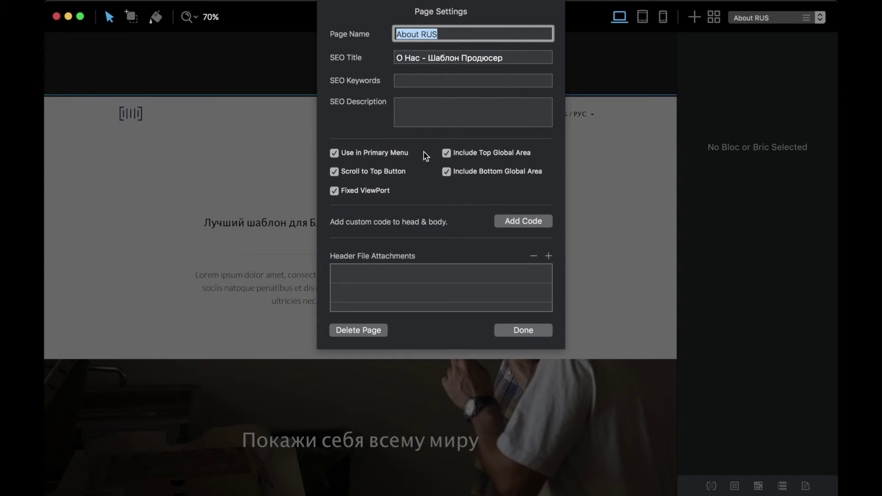
click(537, 331)
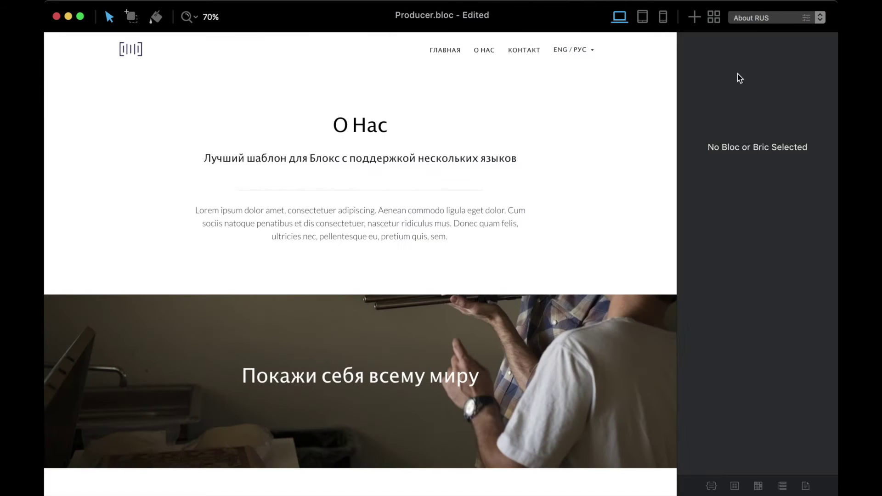
Step: Uncheck Include Top Global Area for Contact RUS and close its settings with Done
click(771, 20)
click(762, 82)
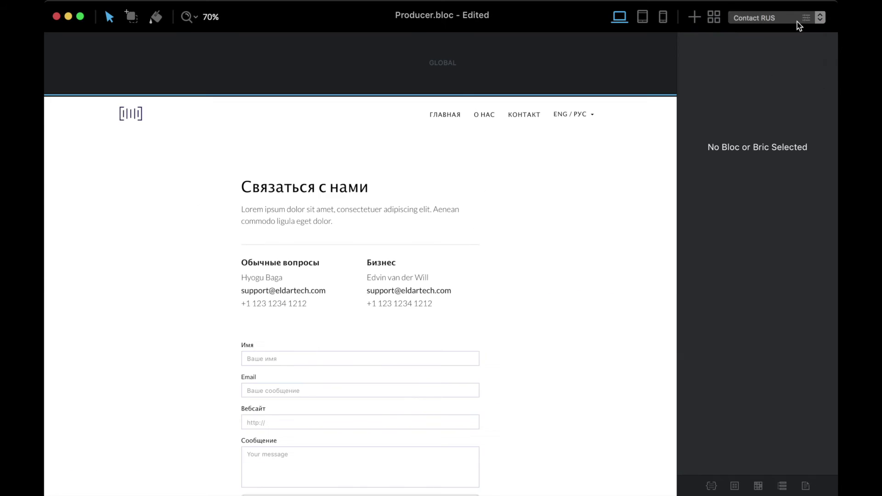
click(805, 19)
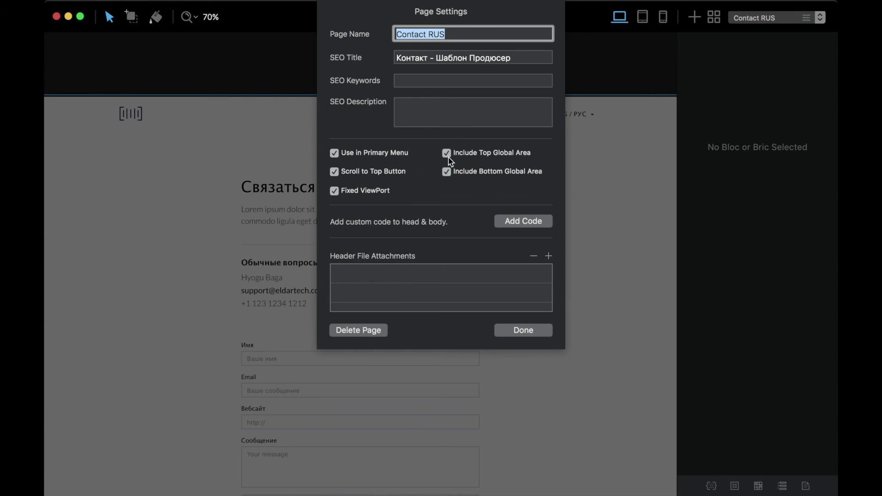
click(448, 156)
click(533, 324)
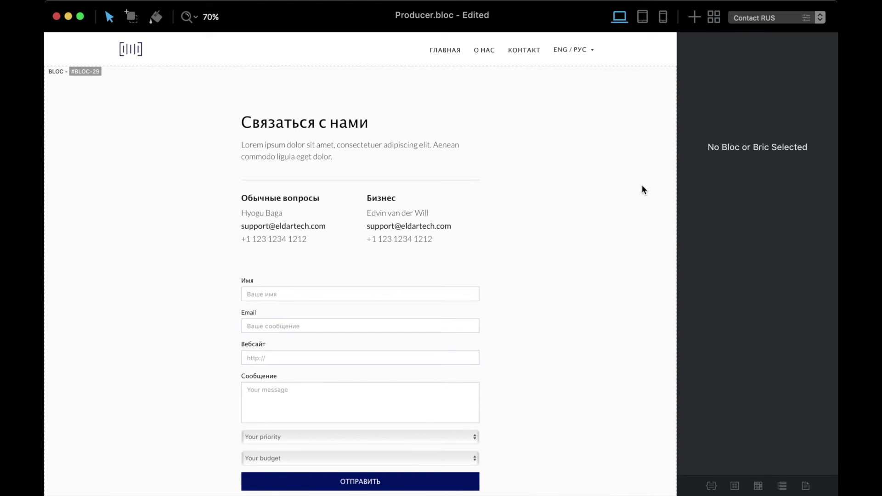
Step: Link the Home RUS header logo to the Home-RUS page
click(134, 51)
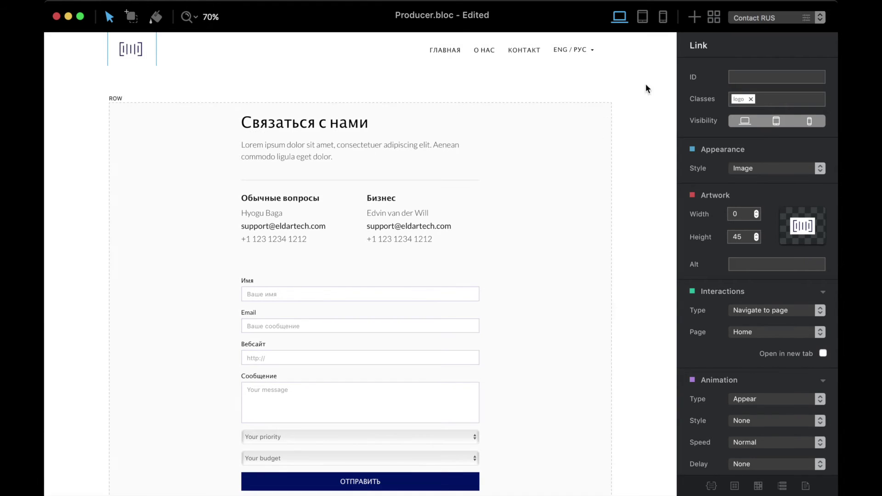
click(754, 20)
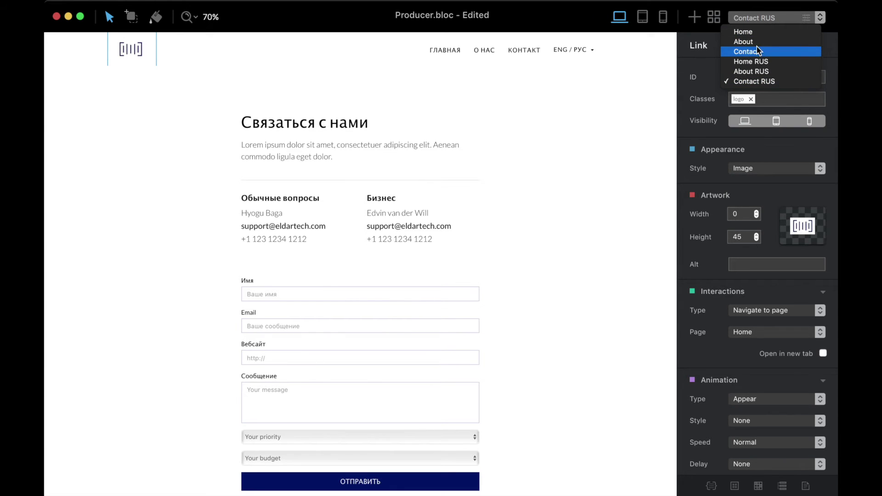
click(761, 62)
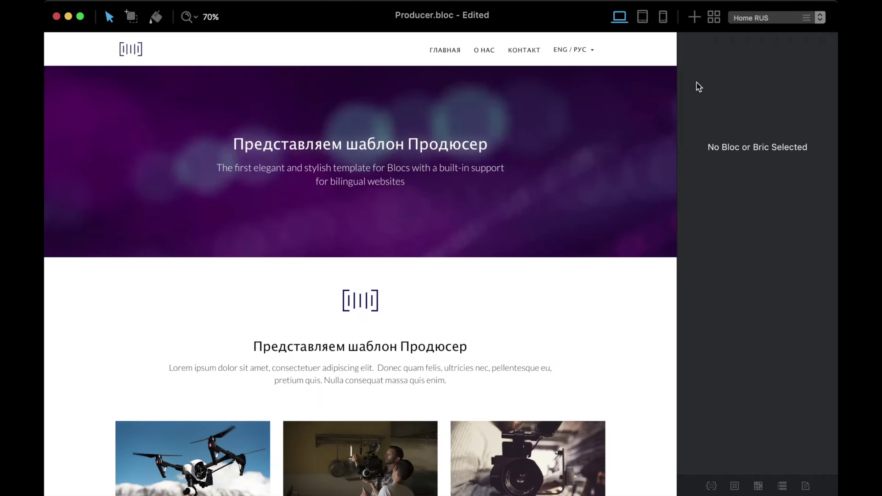
click(131, 51)
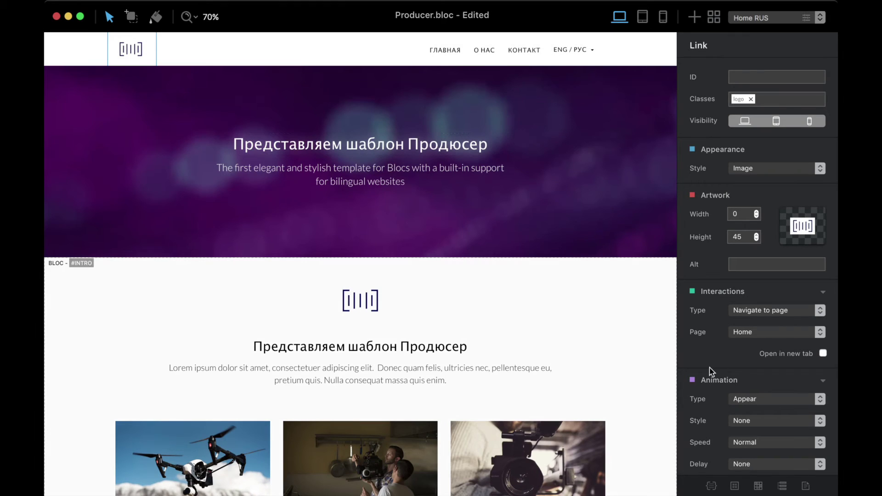
click(780, 332)
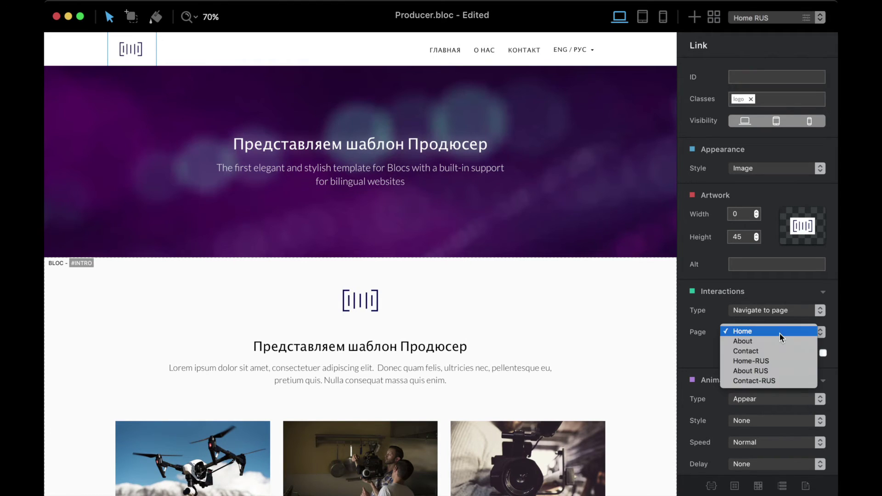
click(759, 361)
Step: Link the About RUS header logo to the Home-RUS page
click(770, 18)
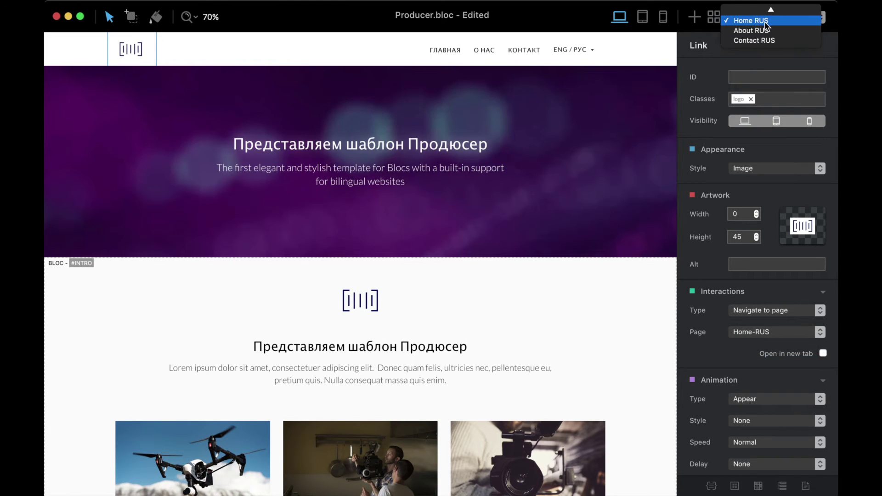
click(766, 30)
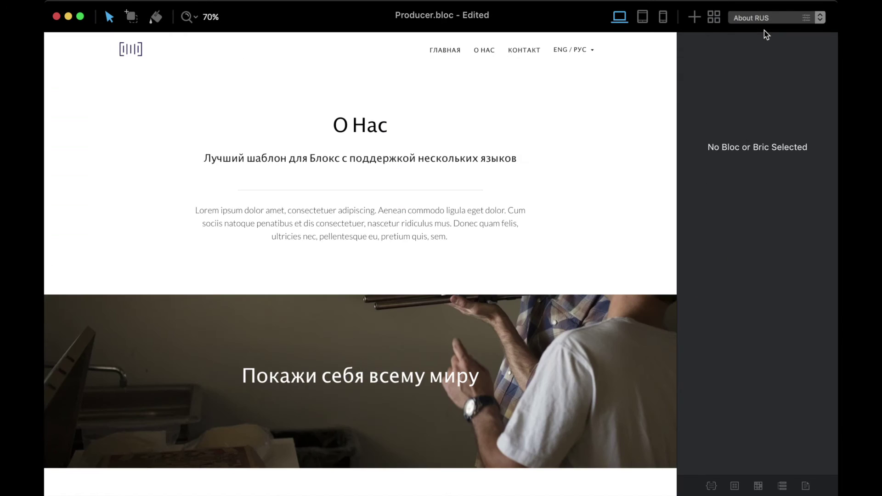
click(129, 45)
click(781, 340)
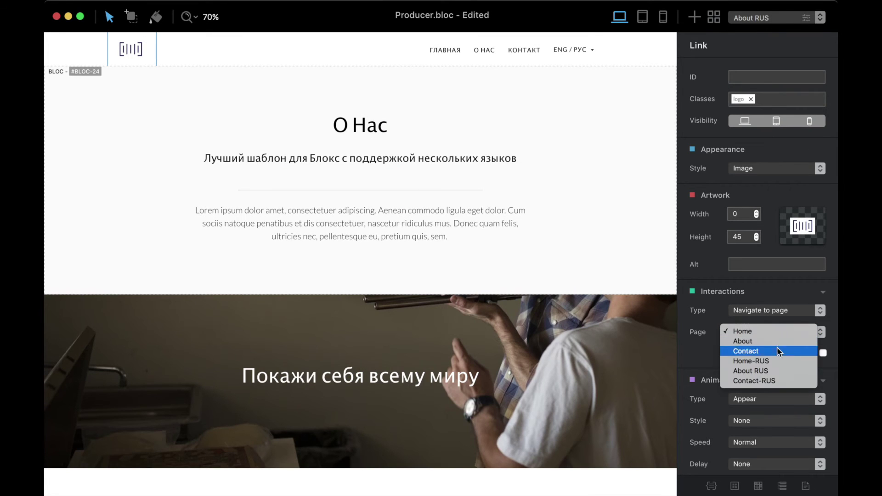
click(710, 103)
Step: Link the Contact RUS header logo to the Home-RUS page and deselect it
click(740, 18)
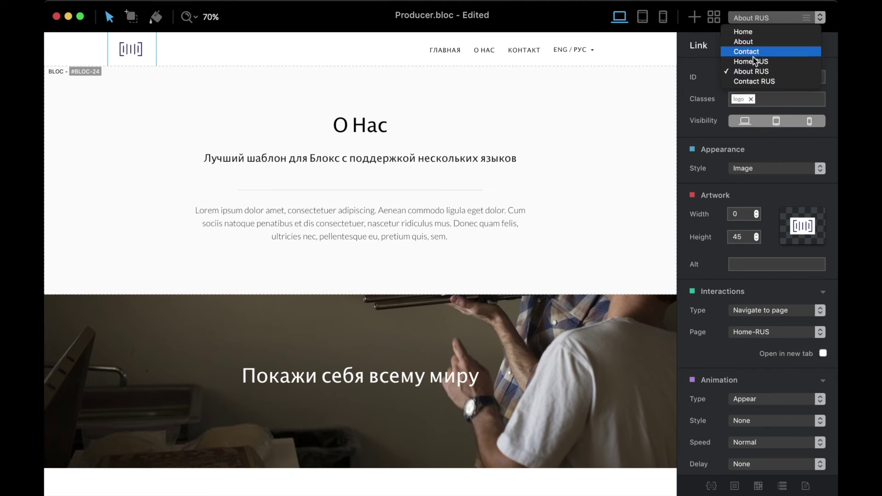
click(754, 82)
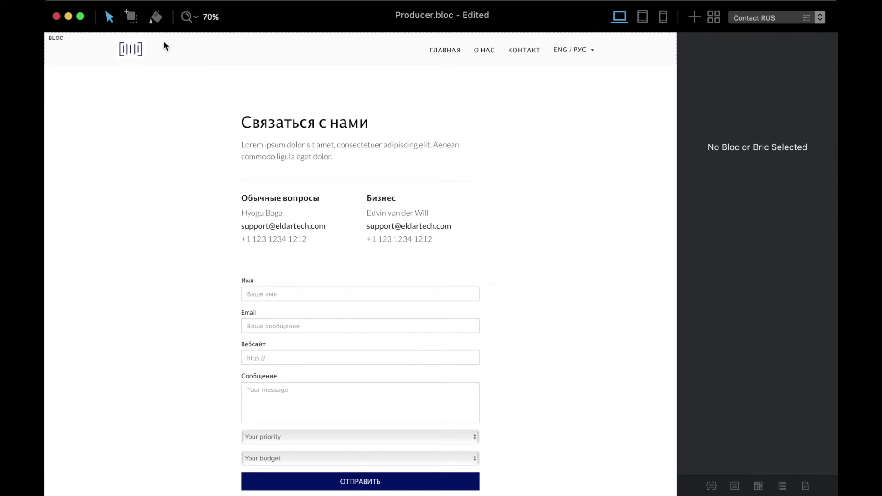
click(131, 49)
click(772, 332)
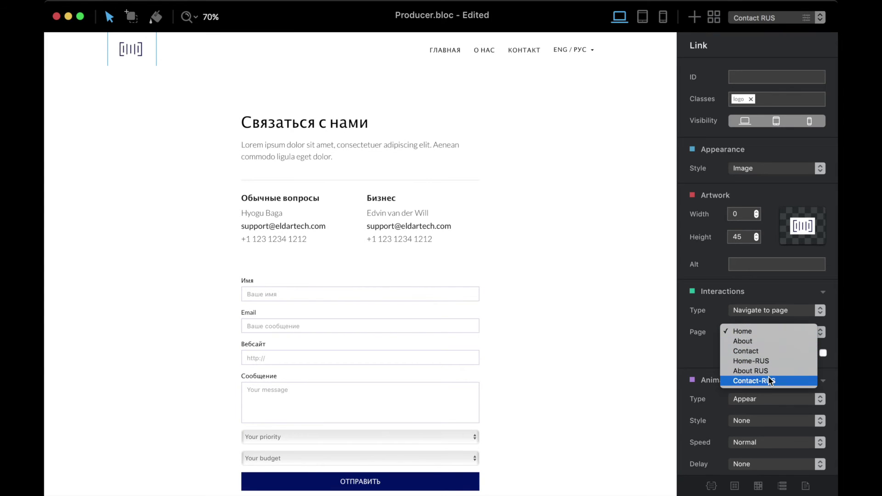
click(772, 360)
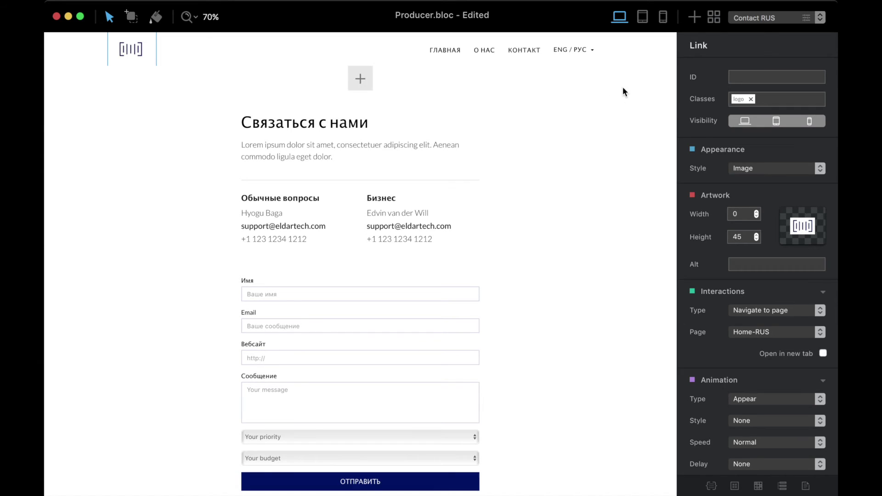
click(622, 86)
click(767, 21)
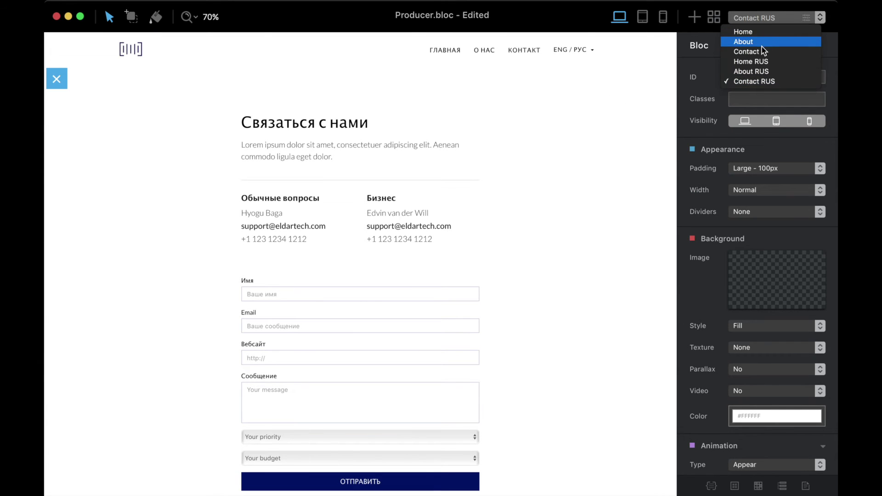
Step: Point the Home RUS СВЯЗАТЬСЯ С НАМИ button to the Contact-RUS page
click(765, 61)
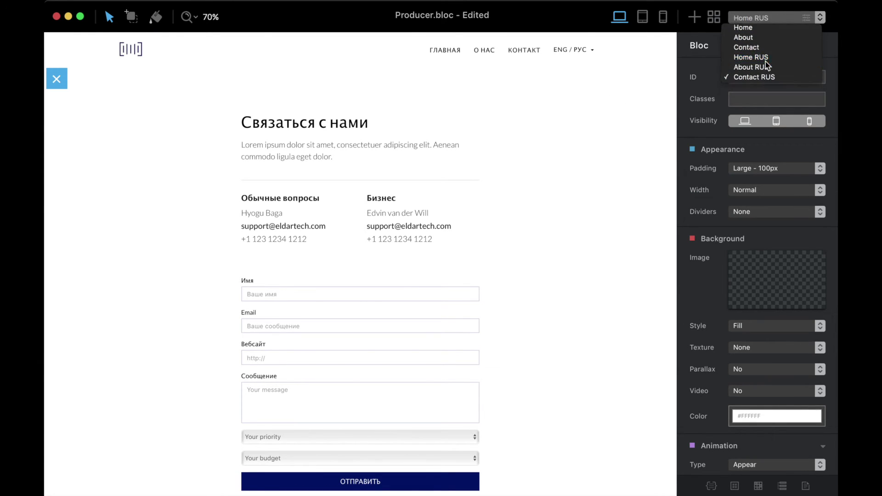
scroll(563, 139, down, 10)
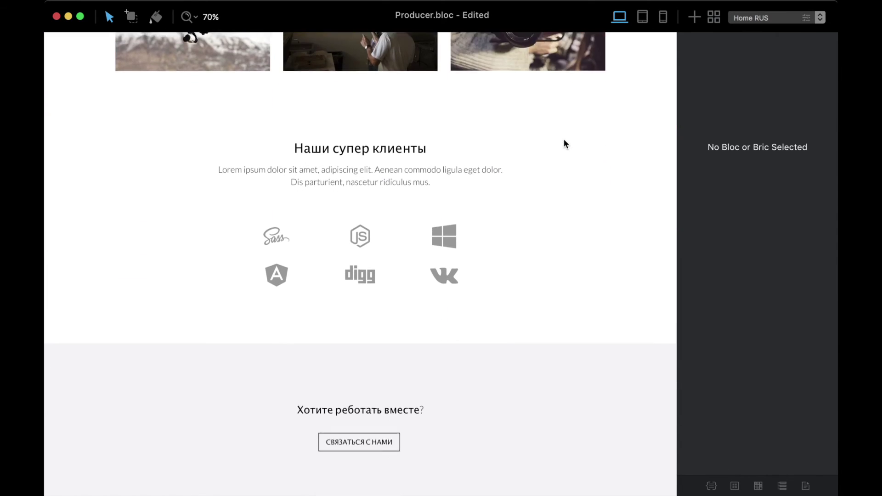
click(370, 339)
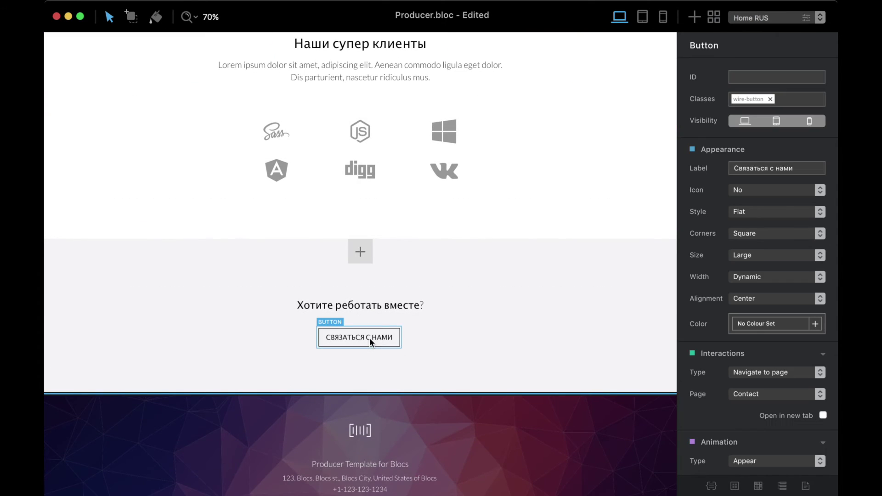
click(773, 391)
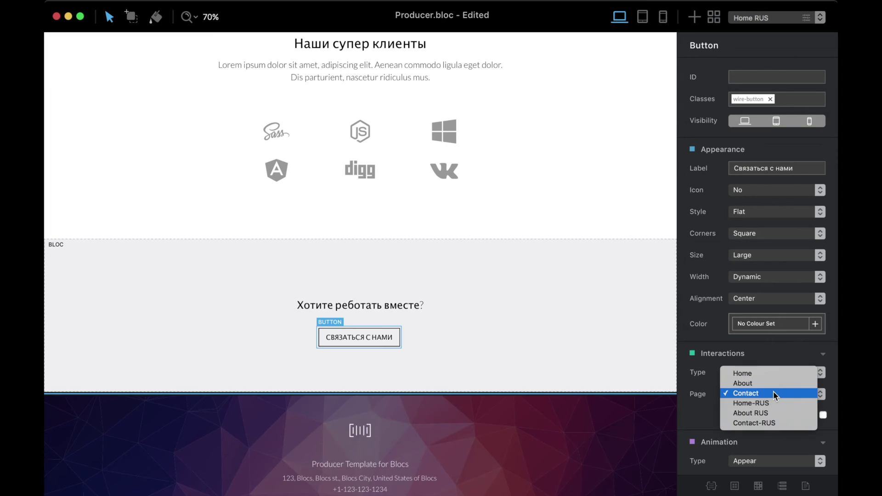
click(771, 422)
Step: Point the About RUS СВЯЗАТЬСЯ С НАМИ button to the Contact-RUS page
click(811, 16)
click(753, 23)
scroll(553, 164, down, 20)
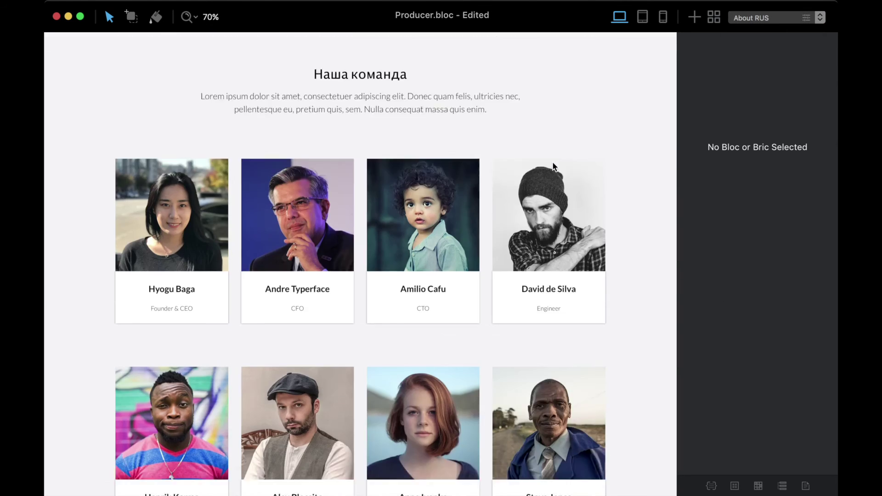
scroll(503, 300, down, 5)
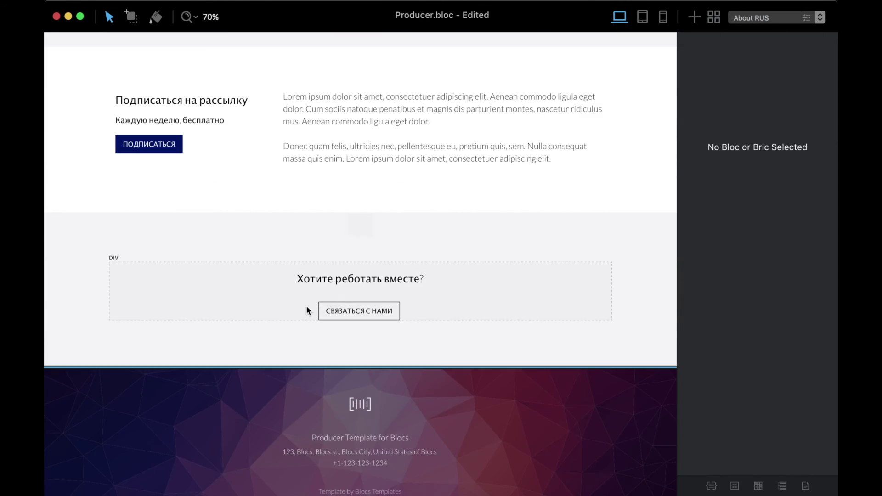
click(382, 310)
click(776, 392)
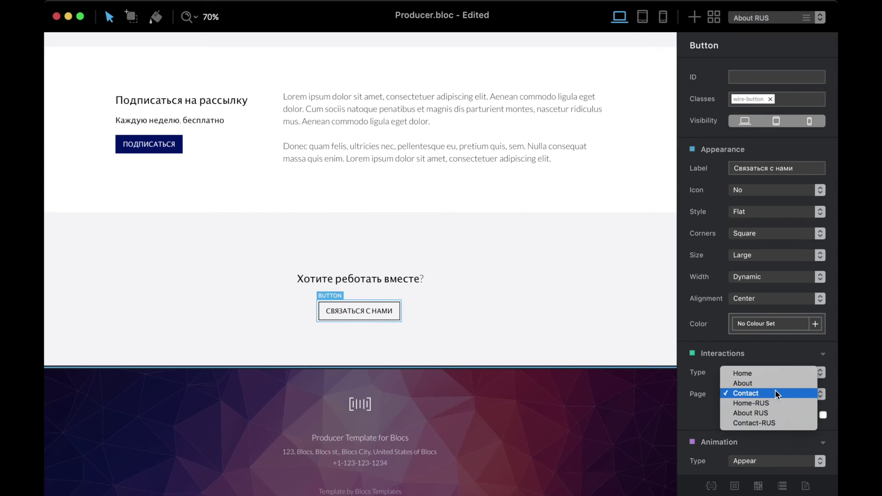
click(776, 422)
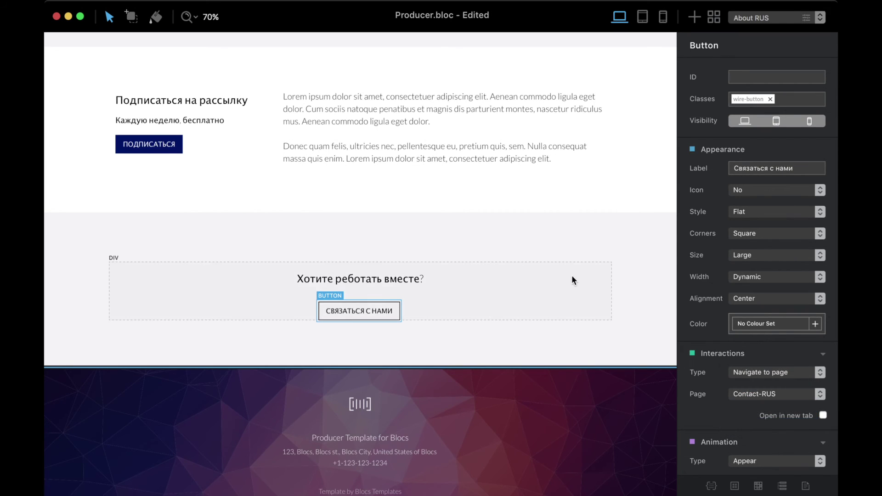
click(587, 266)
scroll(588, 267, up, 5)
scroll(587, 265, up, 15)
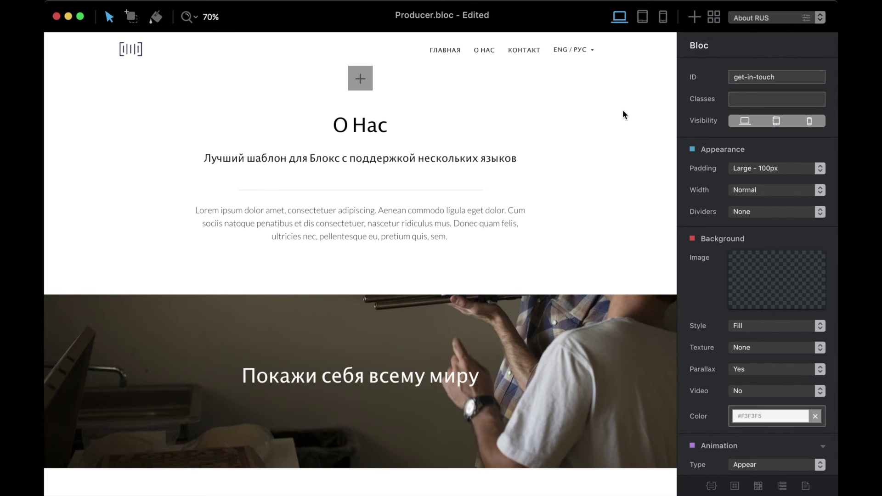
Step: Toggle the current page's navigation bar Sticky setting off and back to Yes
click(637, 50)
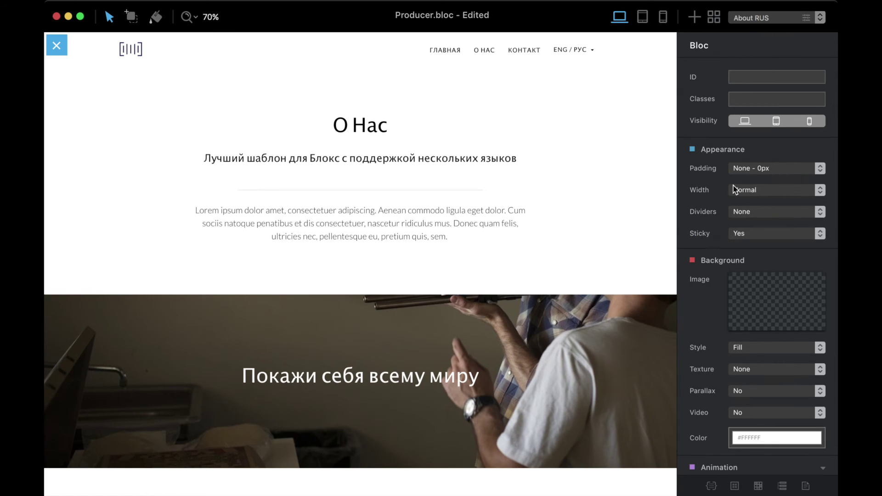
click(760, 235)
click(760, 244)
click(766, 233)
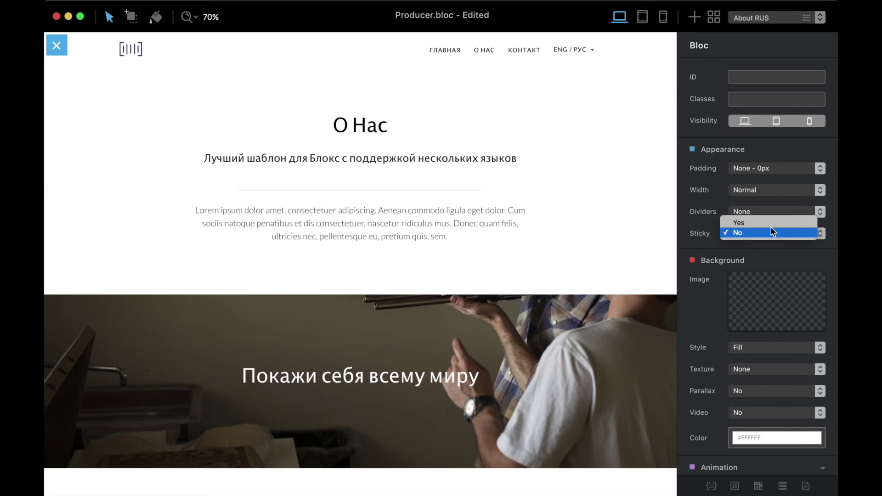
click(773, 224)
Step: Make the navigation bars on Contact RUS and Home RUS sticky
click(781, 19)
click(765, 82)
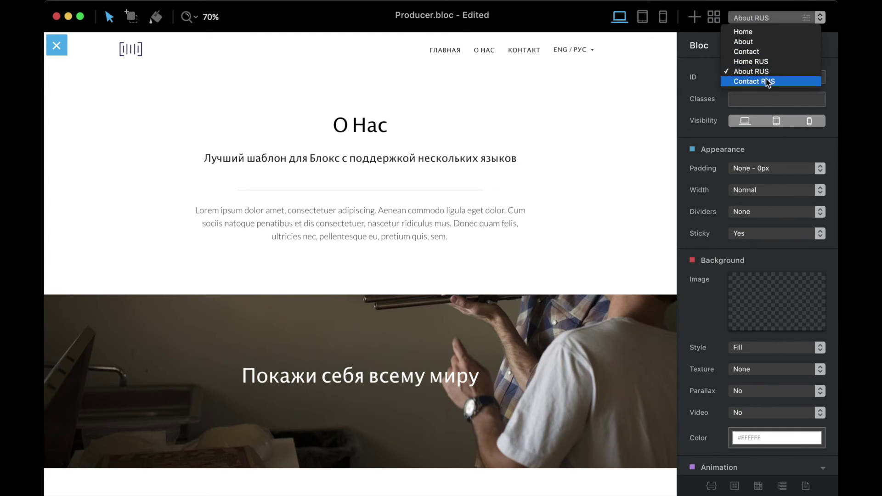
click(630, 58)
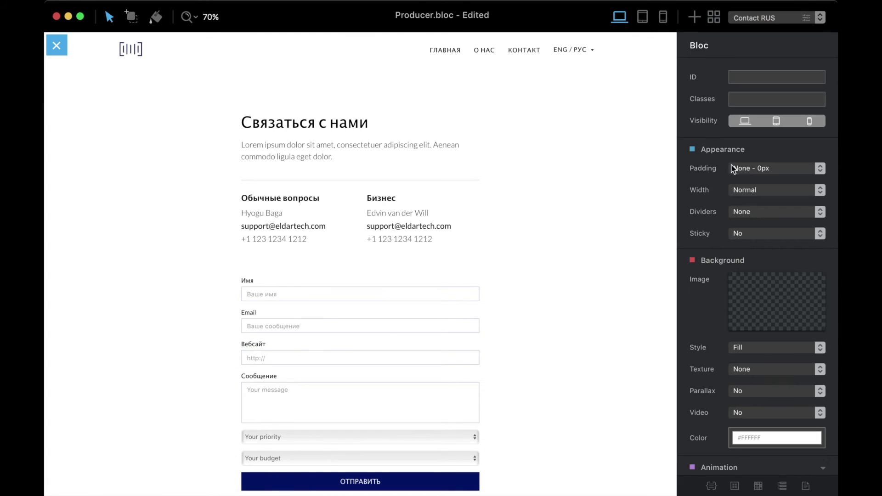
click(757, 232)
click(757, 242)
click(755, 18)
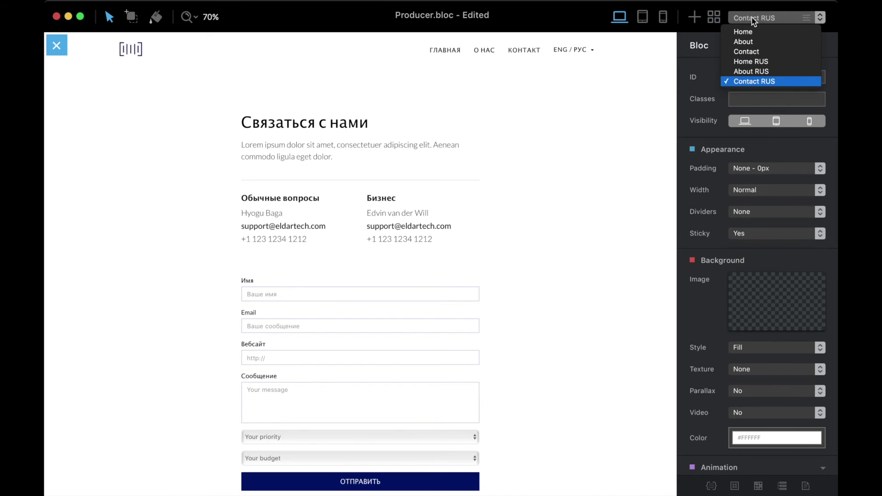
click(750, 61)
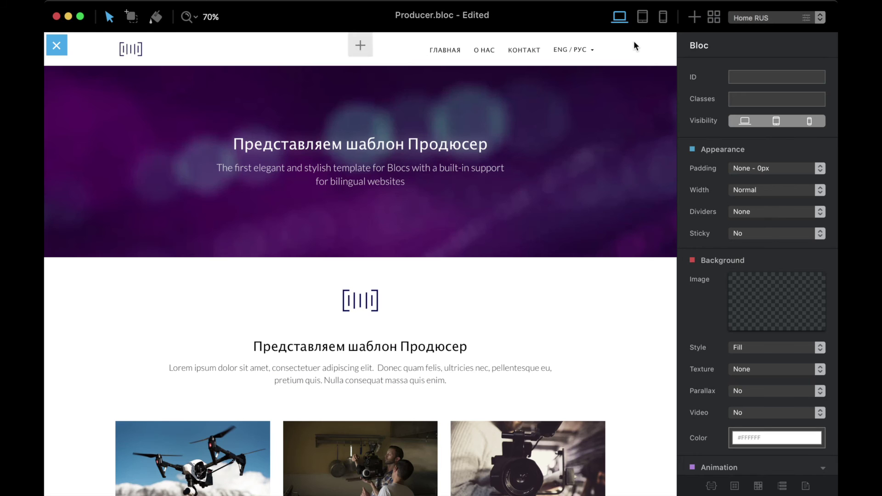
click(769, 233)
click(771, 223)
Step: Check the English Contact navbar's Sticky setting, then make the About page navbar sticky
click(776, 17)
click(753, 31)
click(780, 233)
click(781, 232)
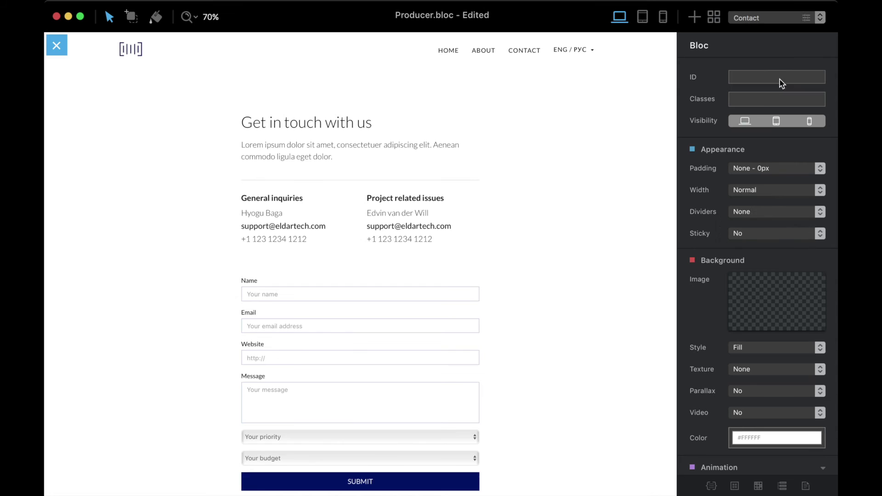
click(766, 23)
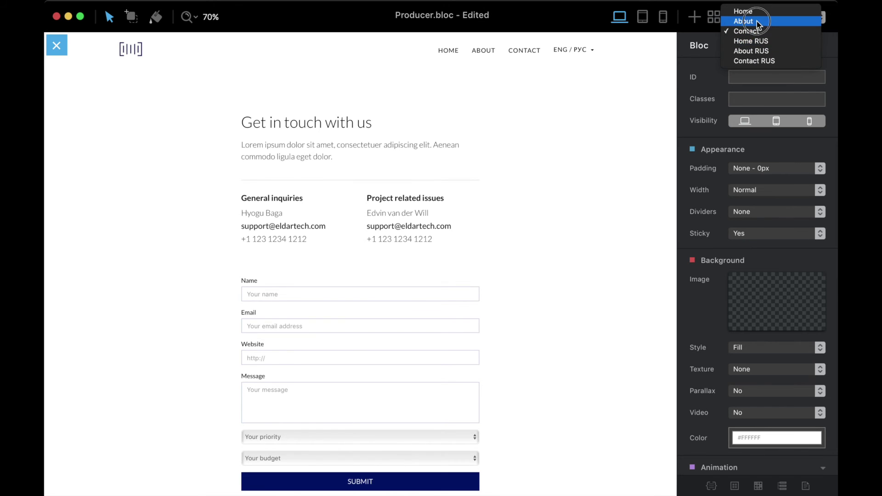
click(756, 21)
click(624, 44)
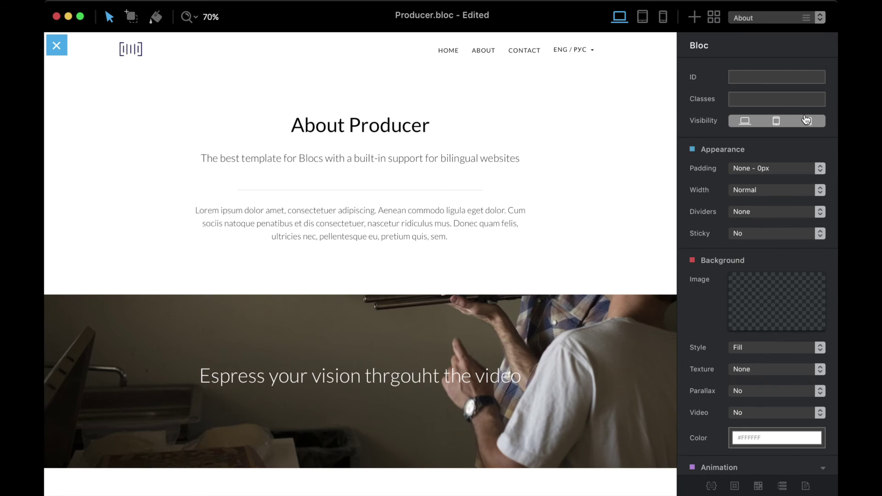
click(750, 235)
click(752, 223)
Step: Make the Home page navigation bar sticky
click(766, 20)
click(773, 11)
click(631, 50)
click(784, 237)
click(795, 222)
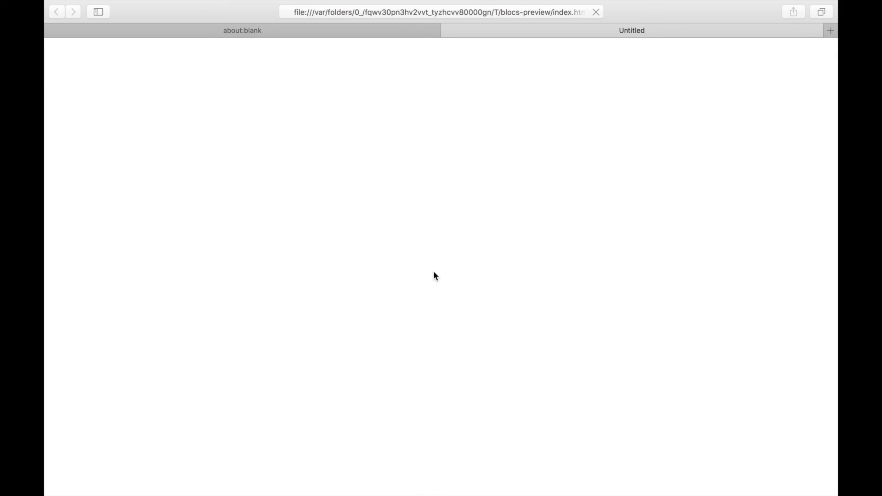
Step: Close the about:blank tab, follow GET IN TOUCH to Contact, then return to Home
click(53, 30)
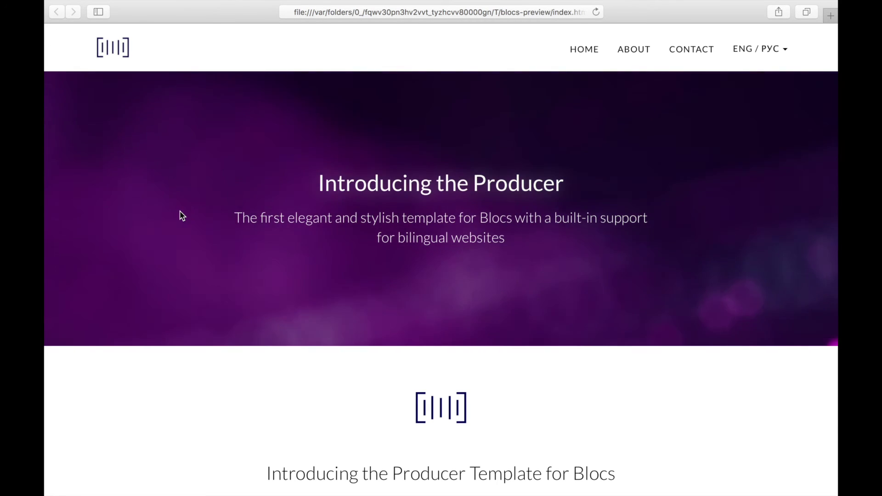
scroll(451, 305, down, 15)
scroll(451, 305, up, 15)
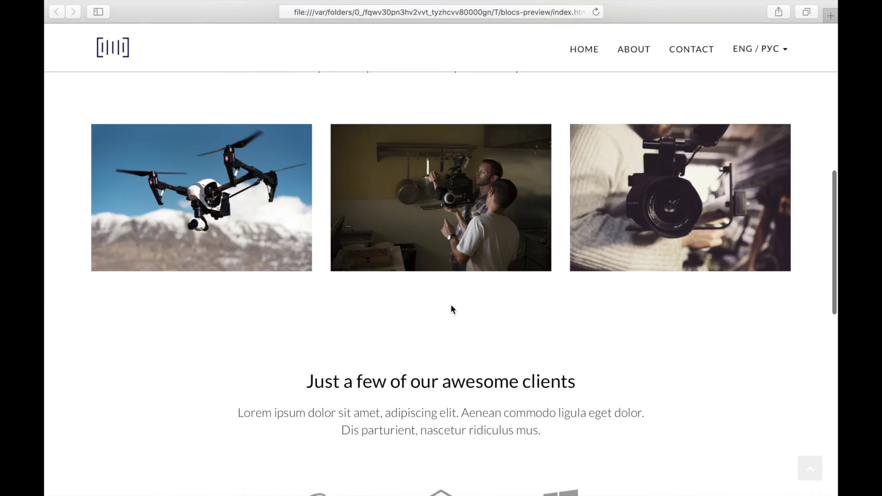
scroll(452, 309, down, 20)
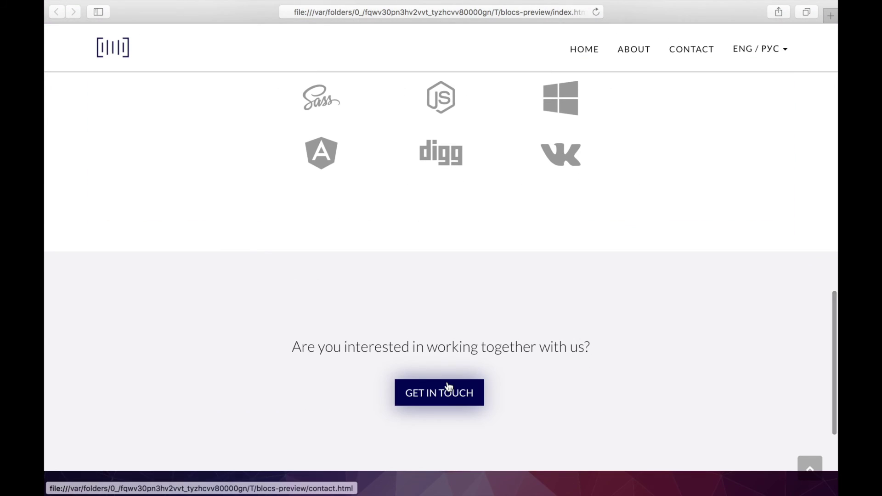
click(449, 389)
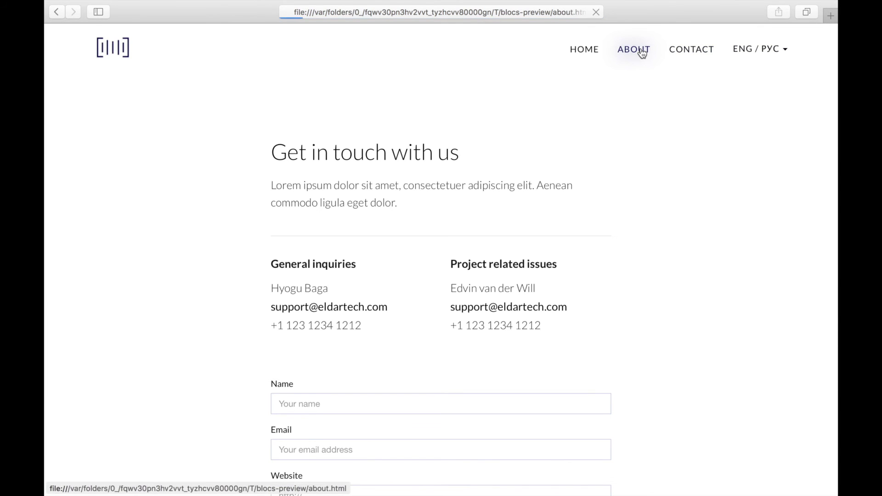
click(583, 49)
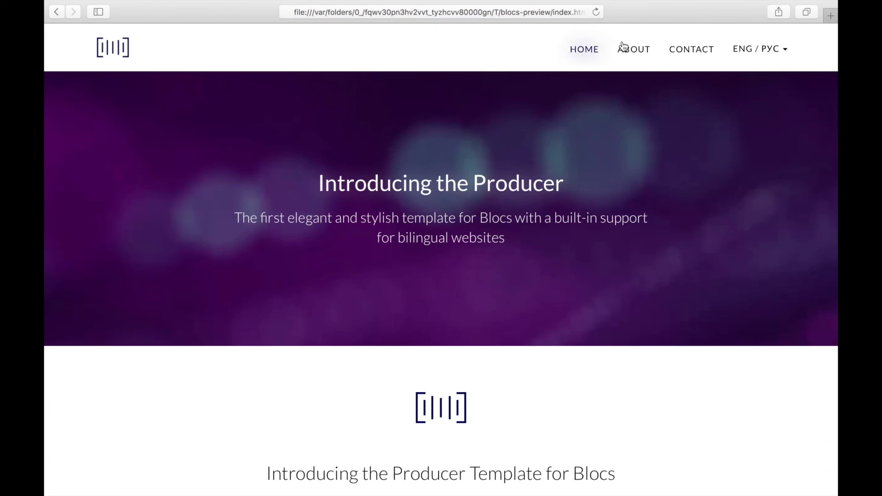
click(759, 49)
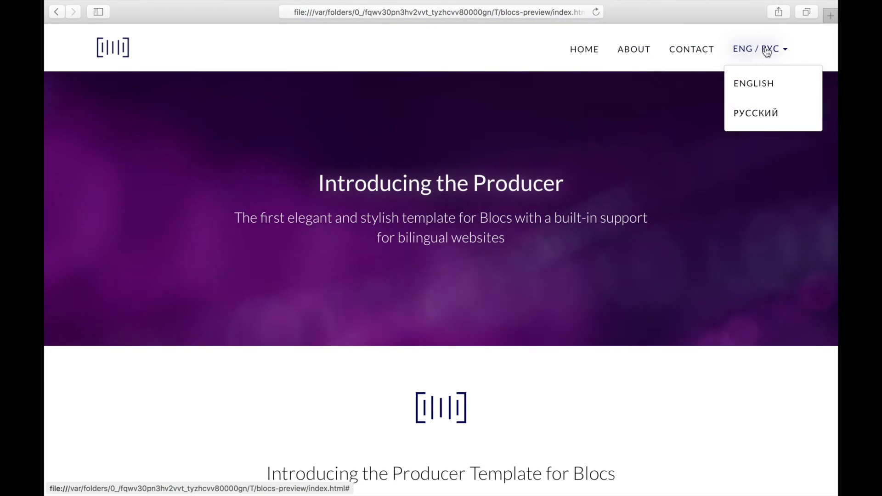
Step: Switch the previewed site to РУССКИЙ and scroll through the Russian home page
click(764, 112)
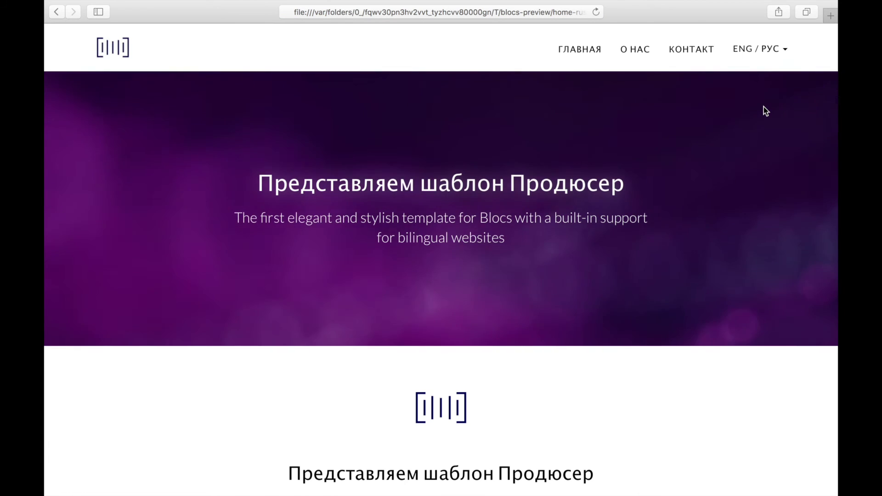
scroll(764, 107, down, 8)
scroll(763, 111, down, 10)
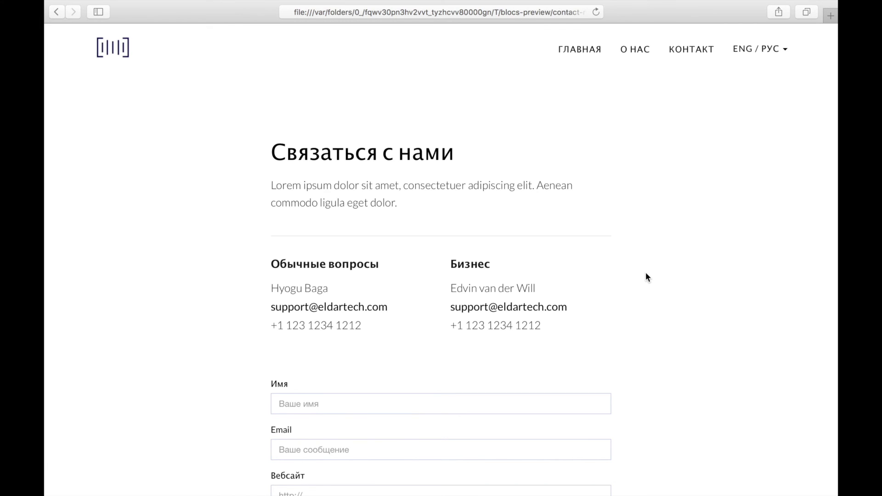
scroll(646, 276, down, 8)
scroll(646, 276, up, 8)
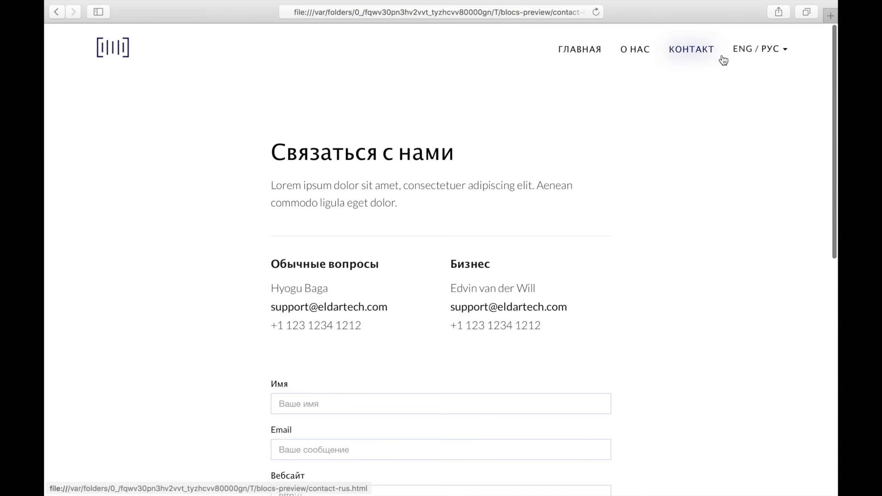
Step: Visit the Russian О НАС, КОНТАКТ and ГЛАВНАЯ pages, ending on О НАС
click(653, 57)
click(678, 56)
click(609, 57)
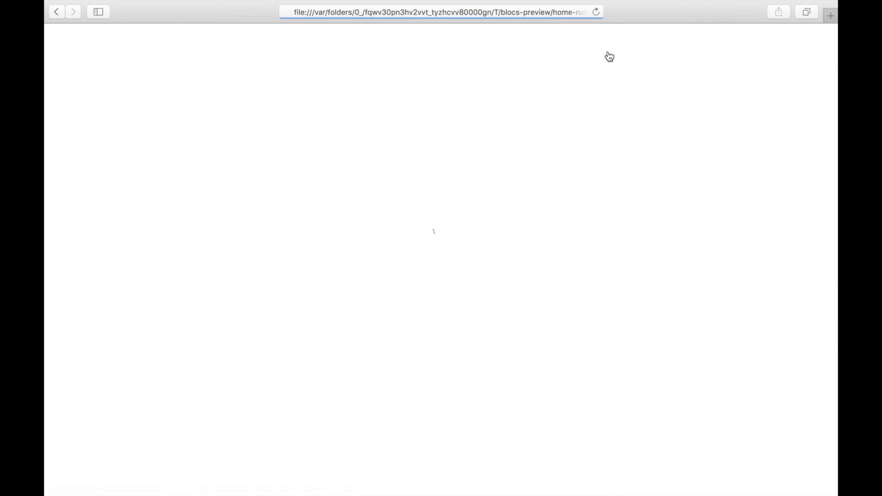
click(648, 52)
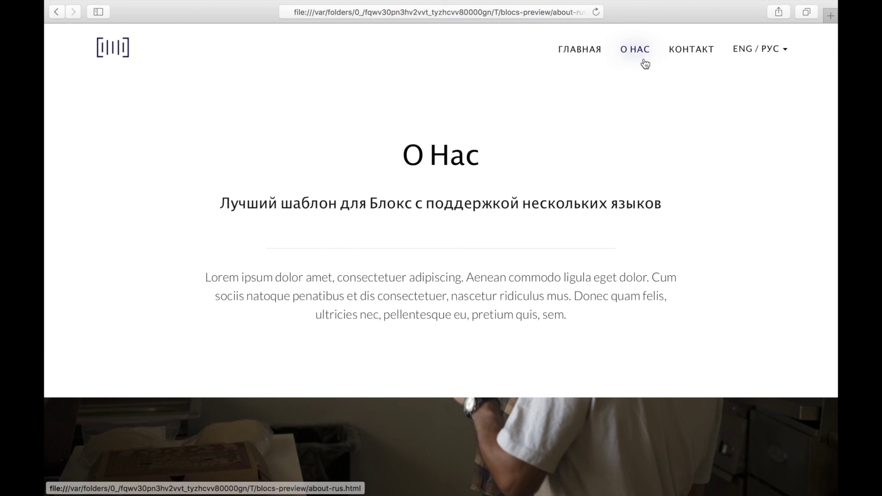
Step: Switch the About page to ENGLISH and back to РУССКИЙ
click(783, 56)
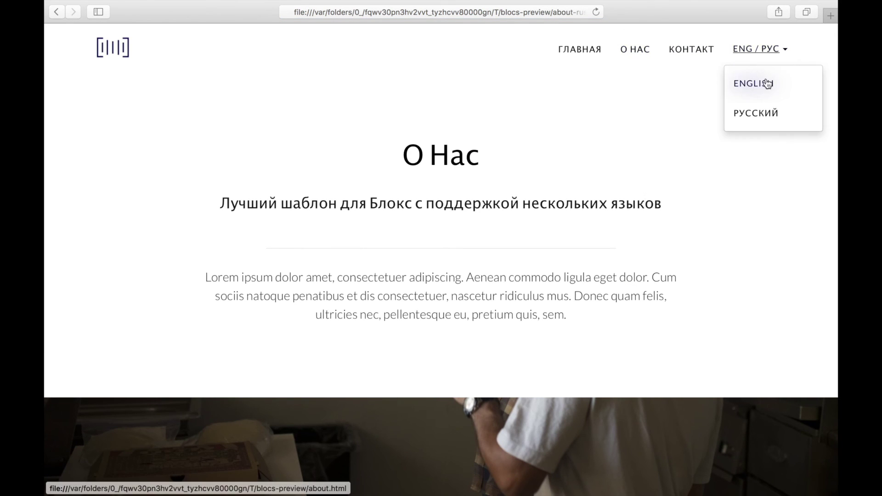
click(766, 83)
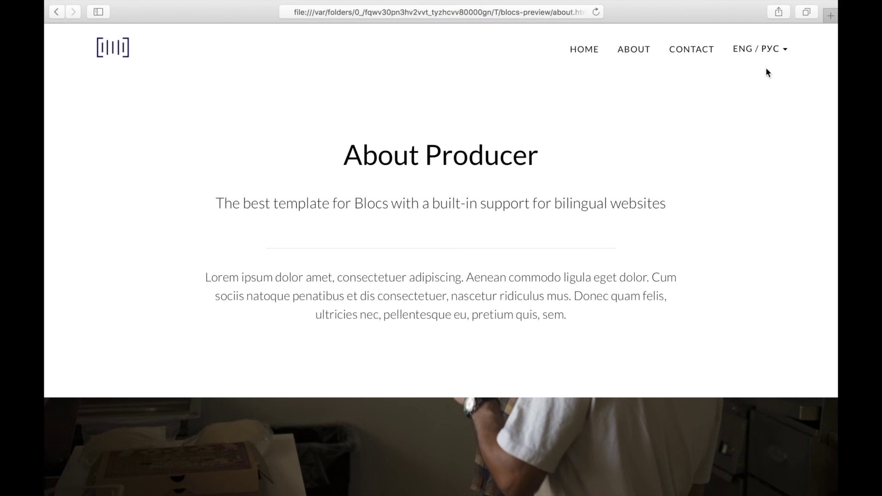
click(776, 51)
click(766, 112)
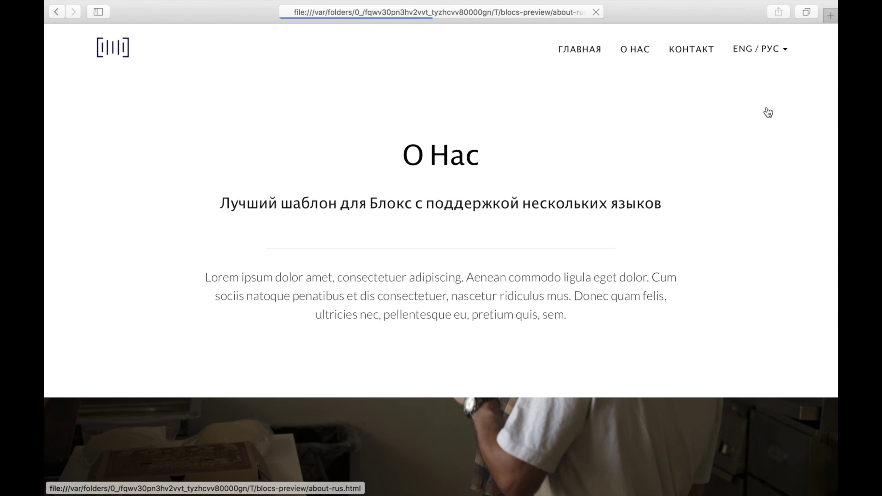
click(767, 53)
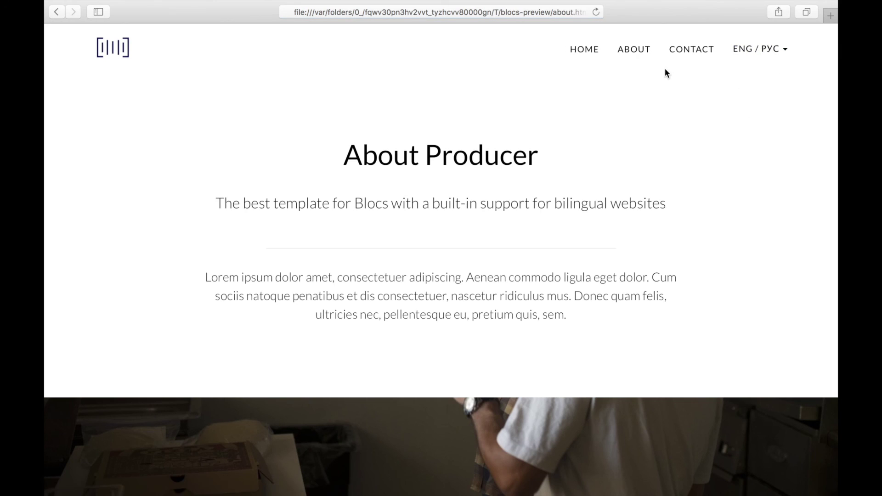
Step: Switch the English Contact page to Russian, then visit the Russian Home and Contact pages
click(696, 56)
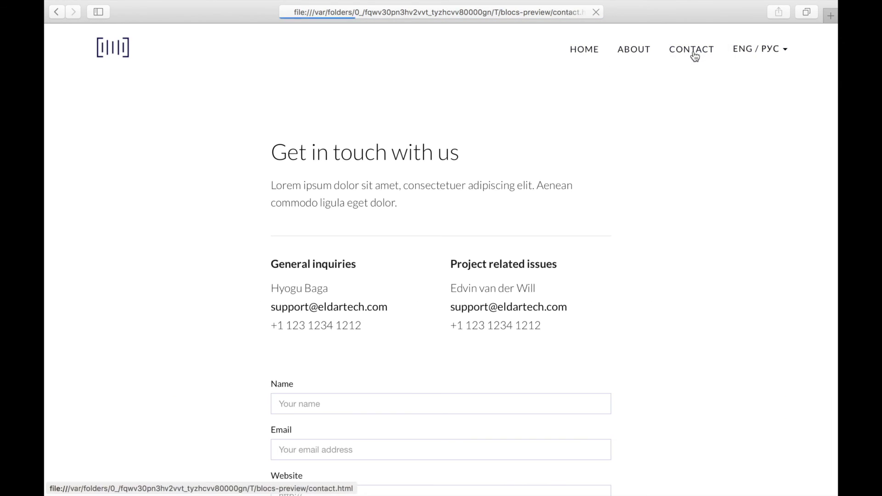
click(776, 46)
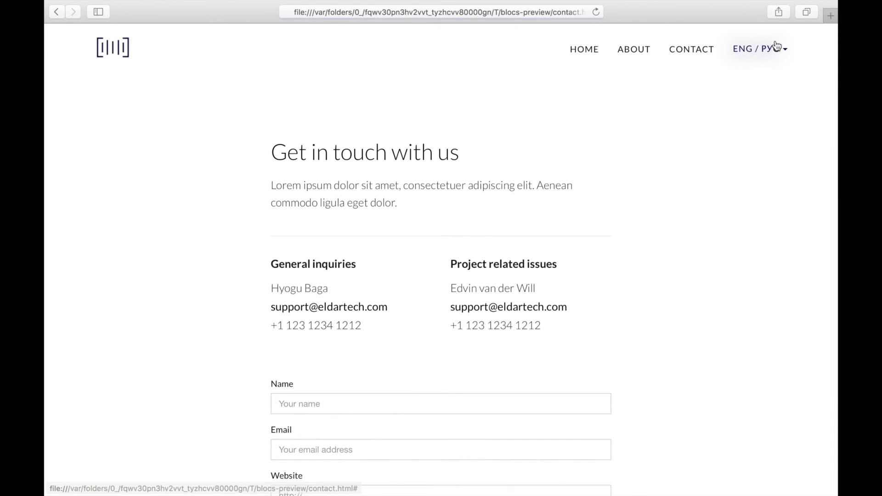
click(772, 118)
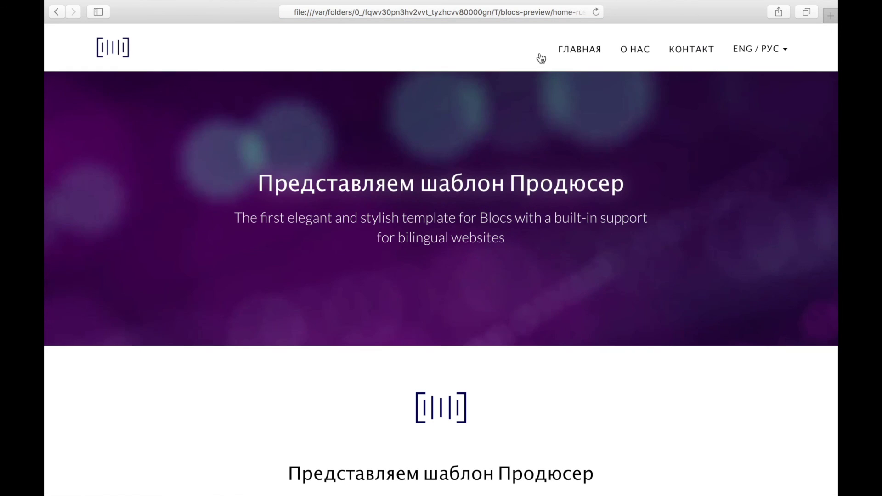
click(759, 57)
click(697, 53)
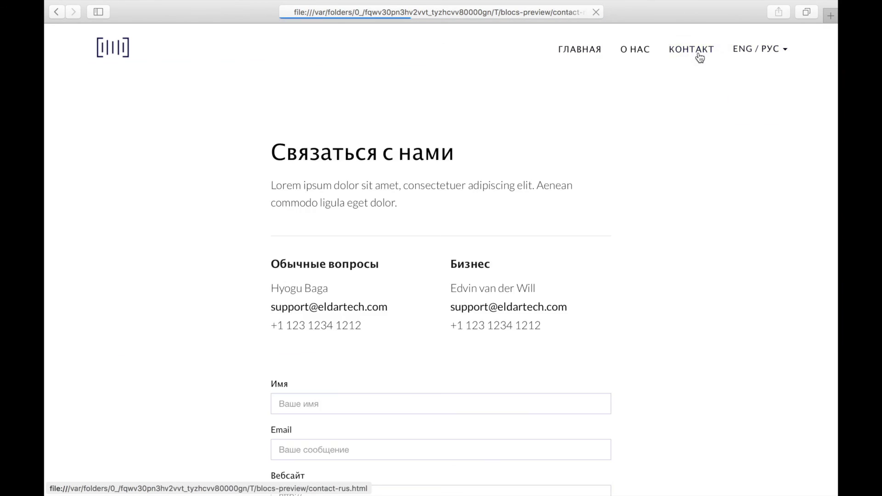
click(114, 50)
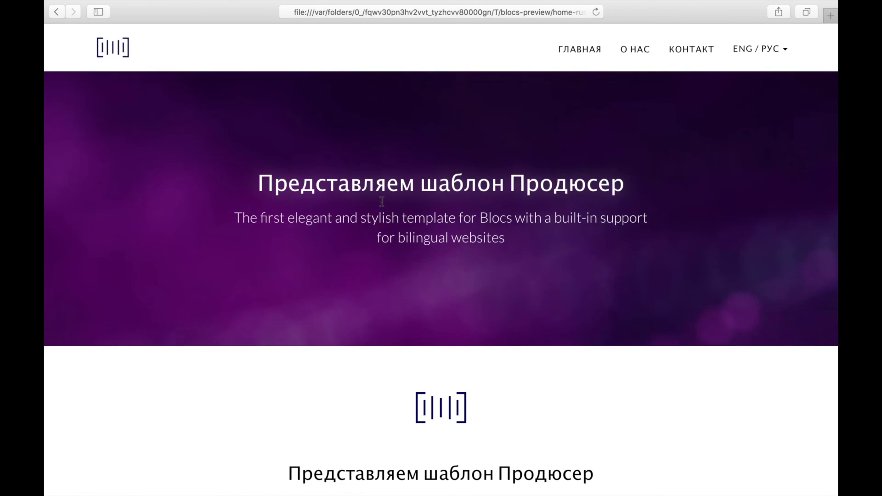
Step: Switch the Home page to ENGLISH and scroll through it
click(745, 49)
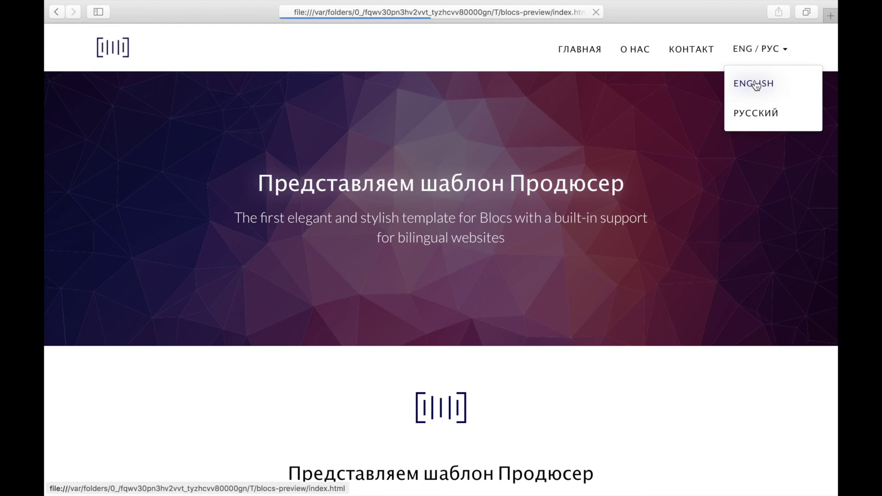
click(744, 82)
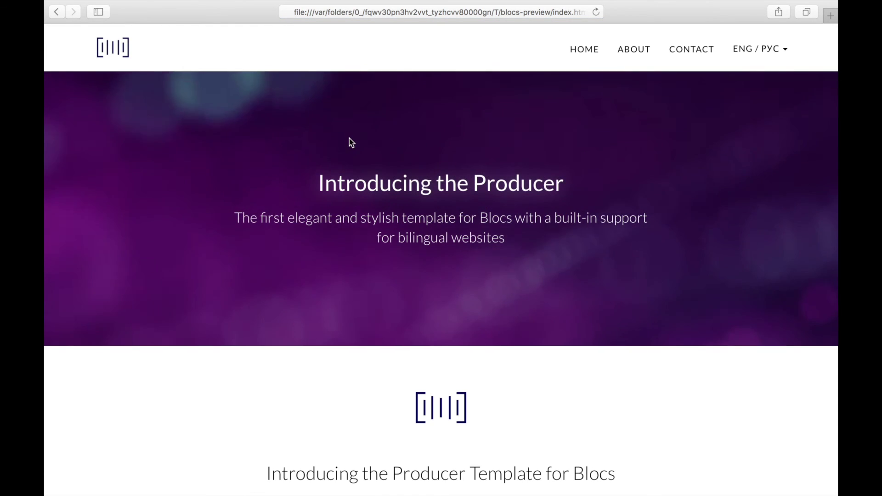
scroll(349, 138, down, 15)
scroll(350, 141, up, 15)
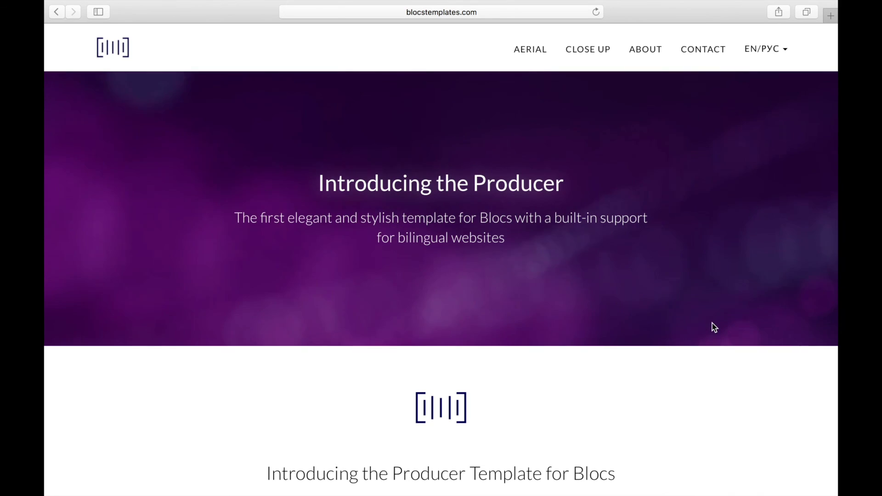
Step: Open the live demo's CLOSE UP video page from the home page and scroll down its clips
scroll(712, 323, down, 5)
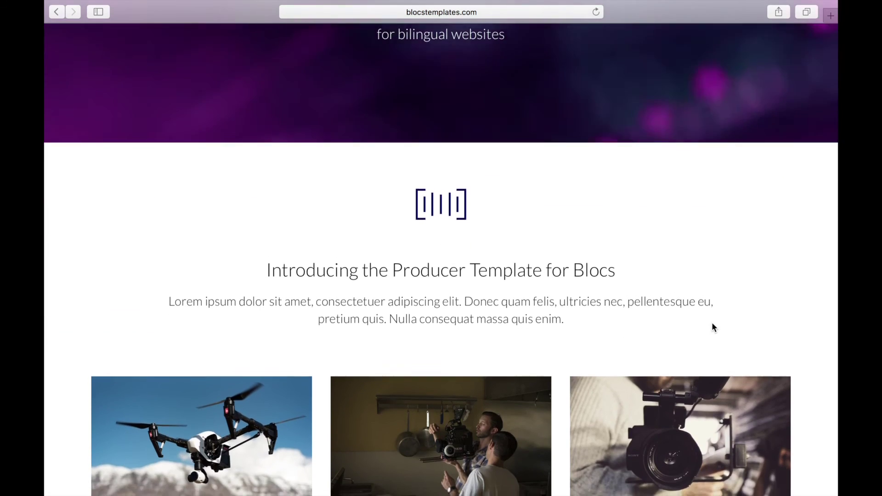
scroll(712, 327, up, 5)
click(595, 60)
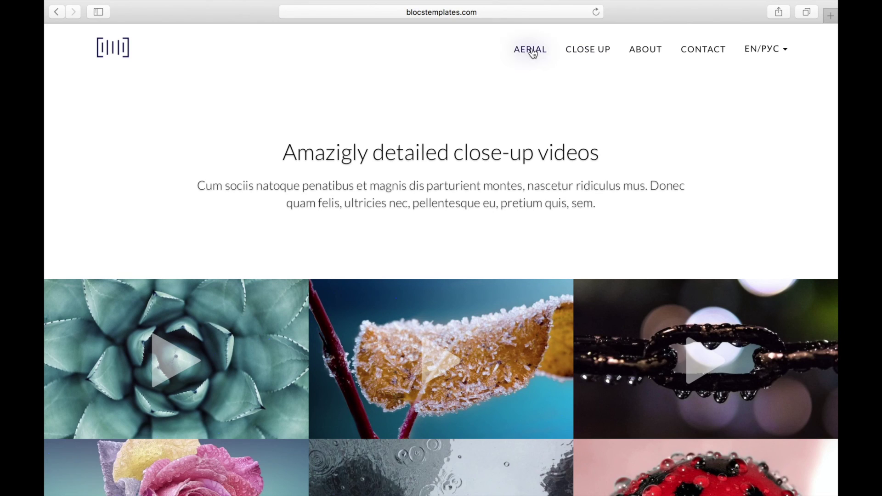
scroll(661, 191, down, 1)
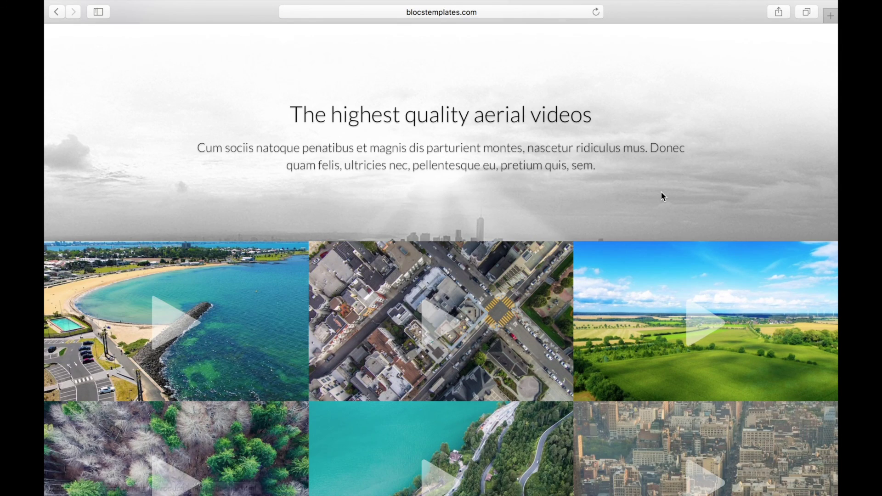
scroll(679, 230, down, 4)
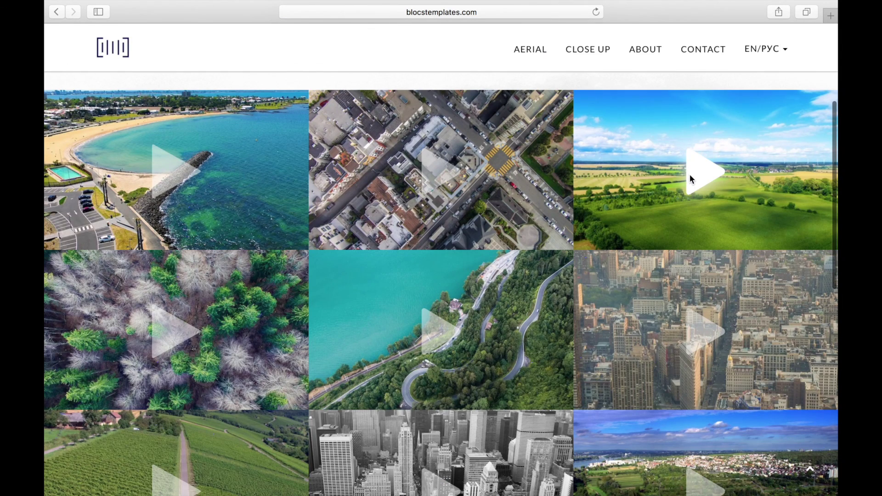